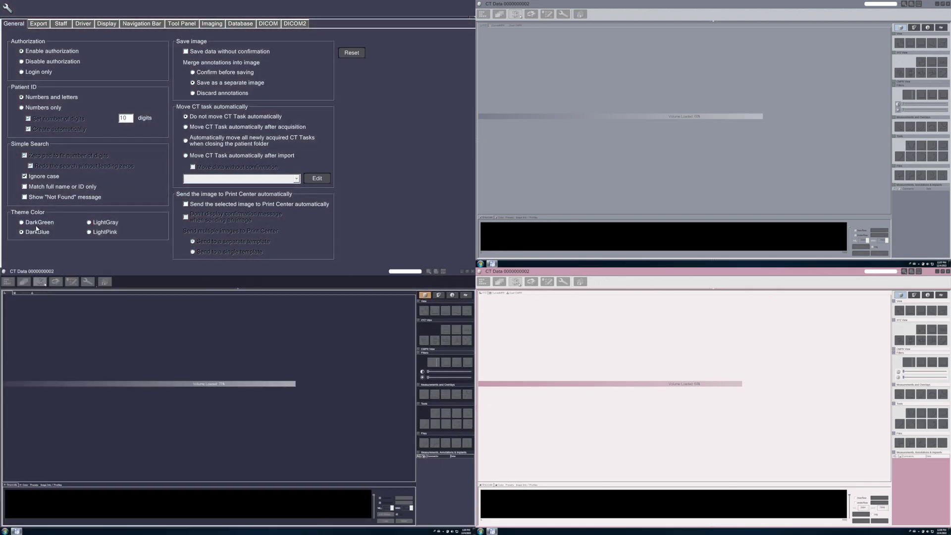
# Step: Set the theme color to DarkGreen and close the application so the change can take effect
pyautogui.click(36, 225)
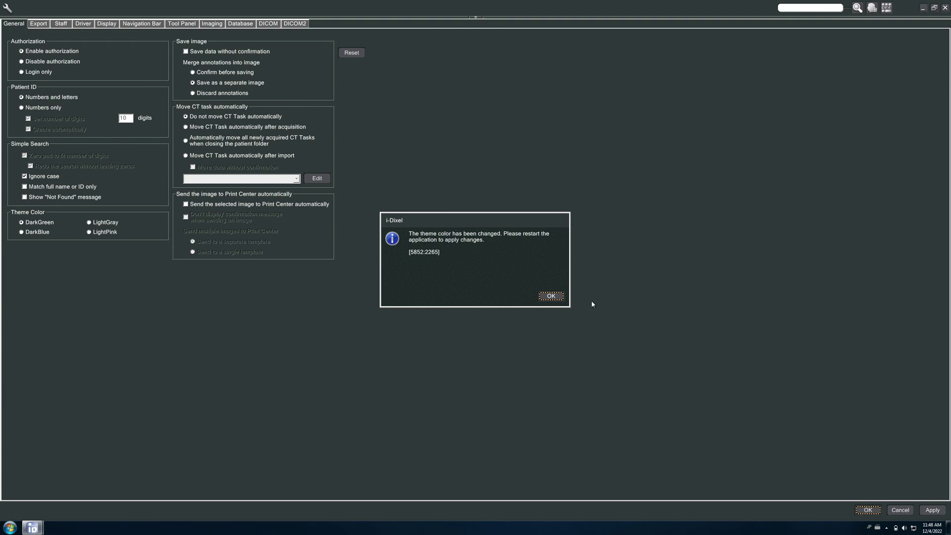
pyautogui.click(551, 296)
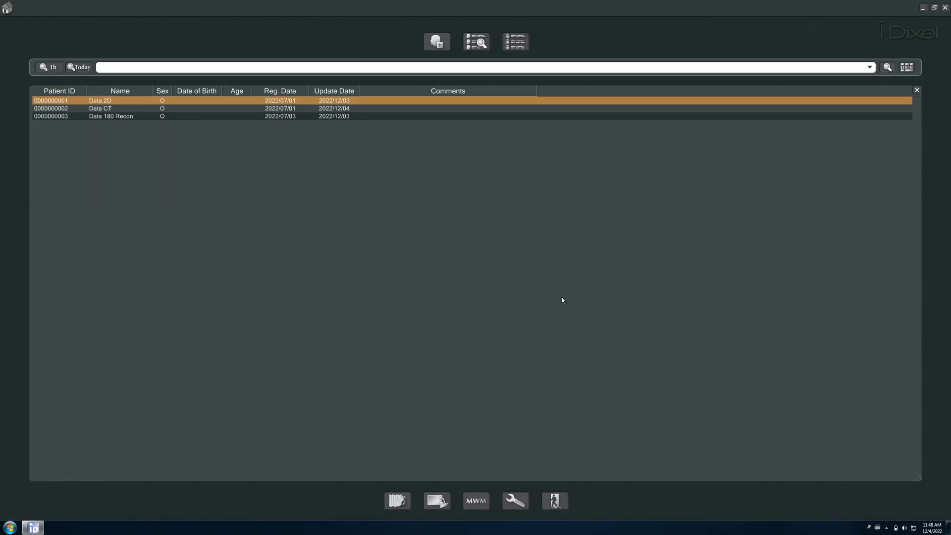
pyautogui.click(555, 501)
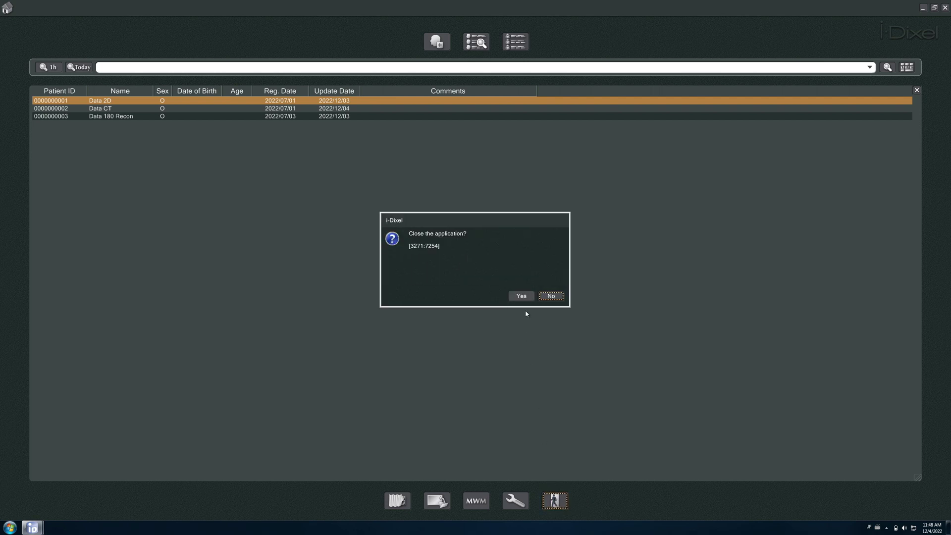
pyautogui.click(525, 298)
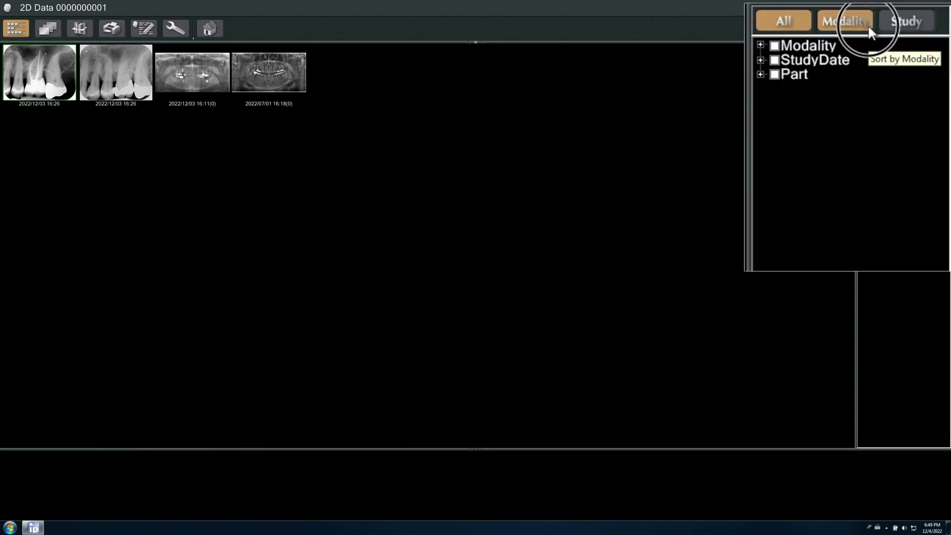
# Step: Group the image thumbnails by modality and by study, and try out the IntraOral modality filter
pyautogui.click(868, 27)
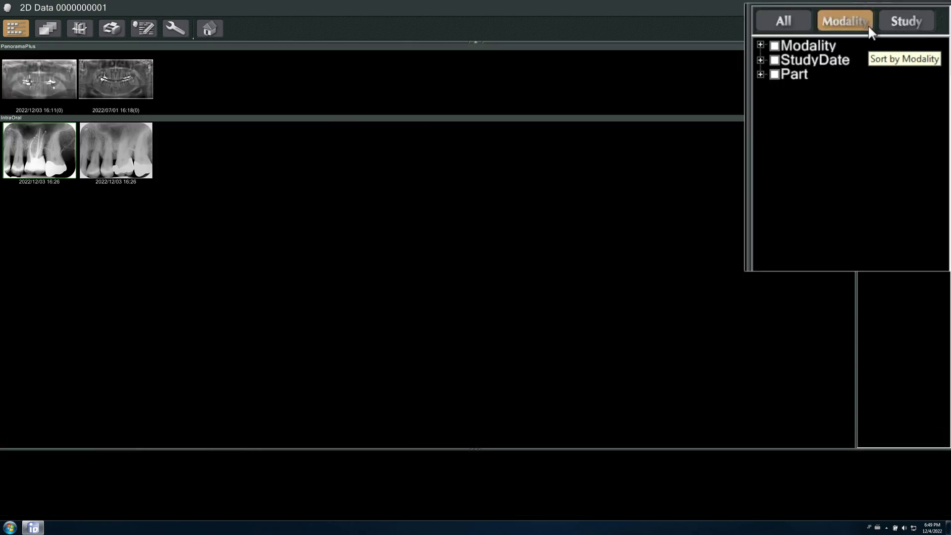
pyautogui.click(926, 25)
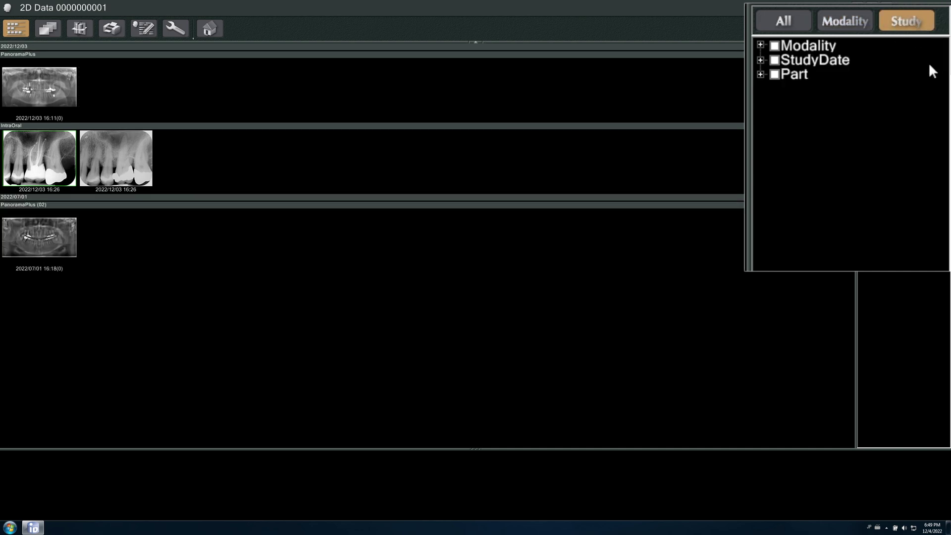
pyautogui.click(760, 45)
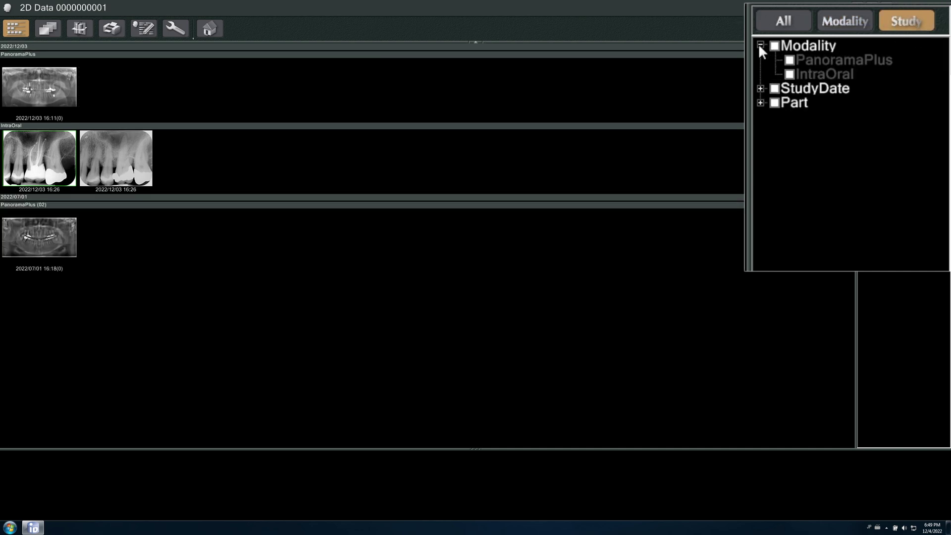
pyautogui.click(790, 75)
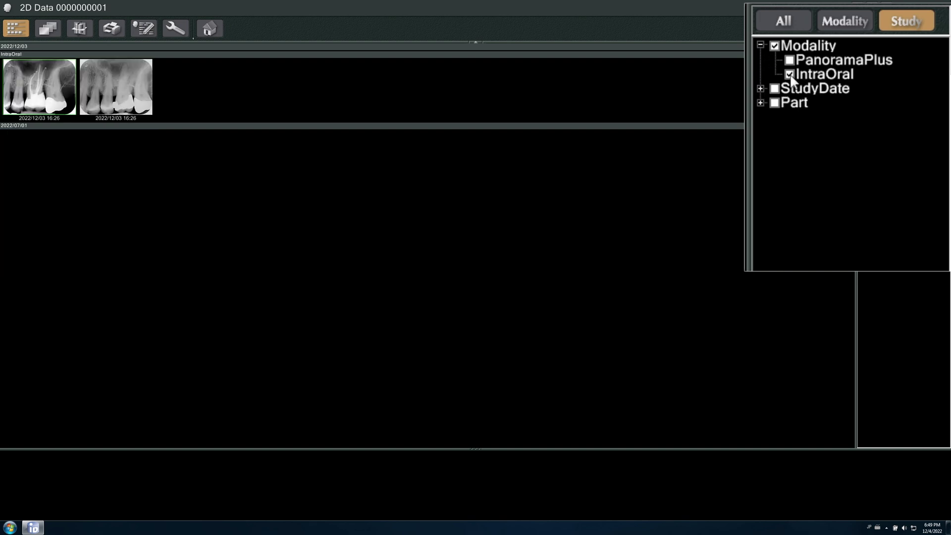
pyautogui.click(789, 74)
# Step: Filter the thumbnails by study date 2022/12/03 and clear the filter again
pyautogui.click(761, 88)
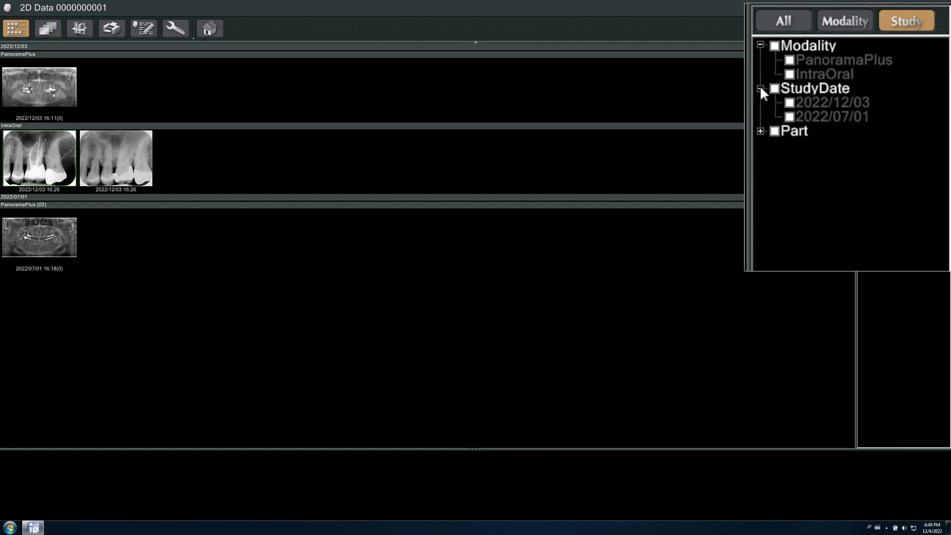
pyautogui.click(789, 103)
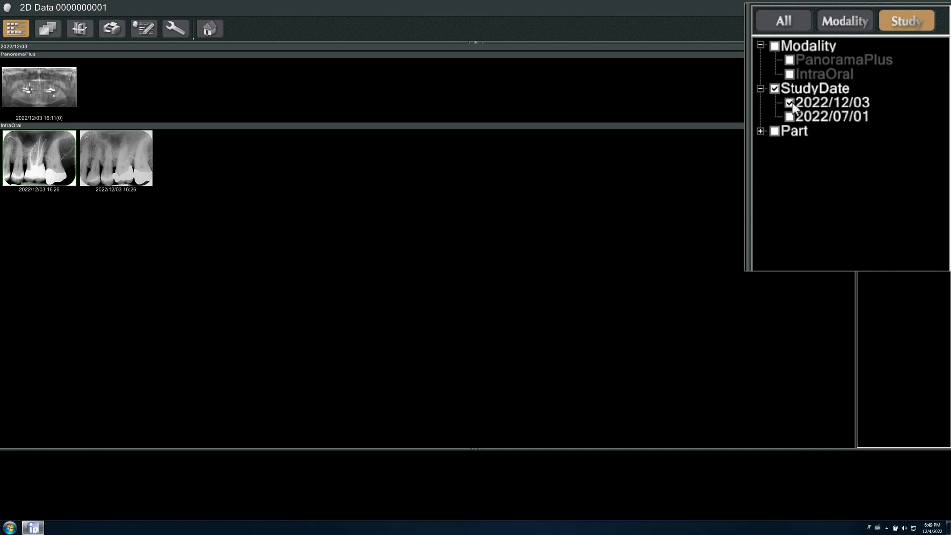
pyautogui.click(789, 103)
# Step: Group the thumbnails by modality and try the study date filter 2022/07/01
pyautogui.click(845, 26)
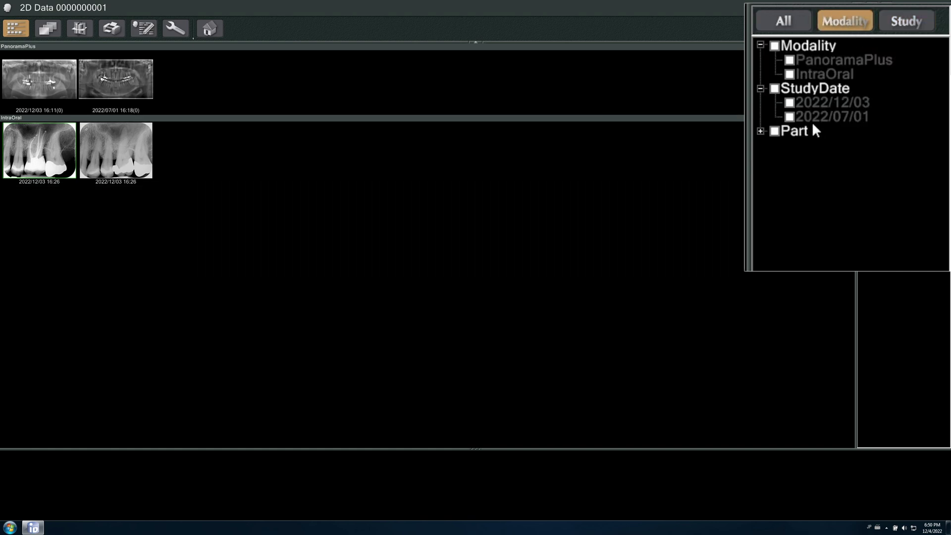
pyautogui.click(789, 117)
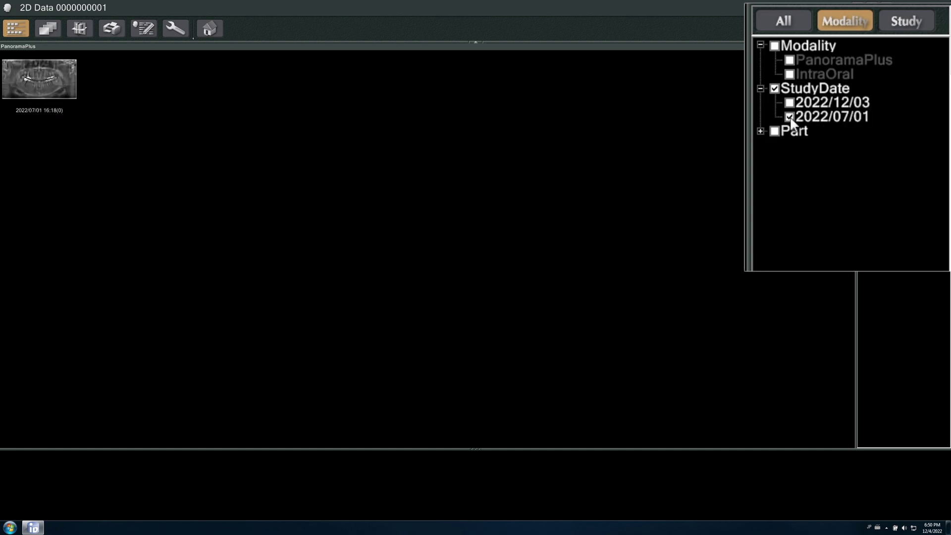
pyautogui.click(789, 117)
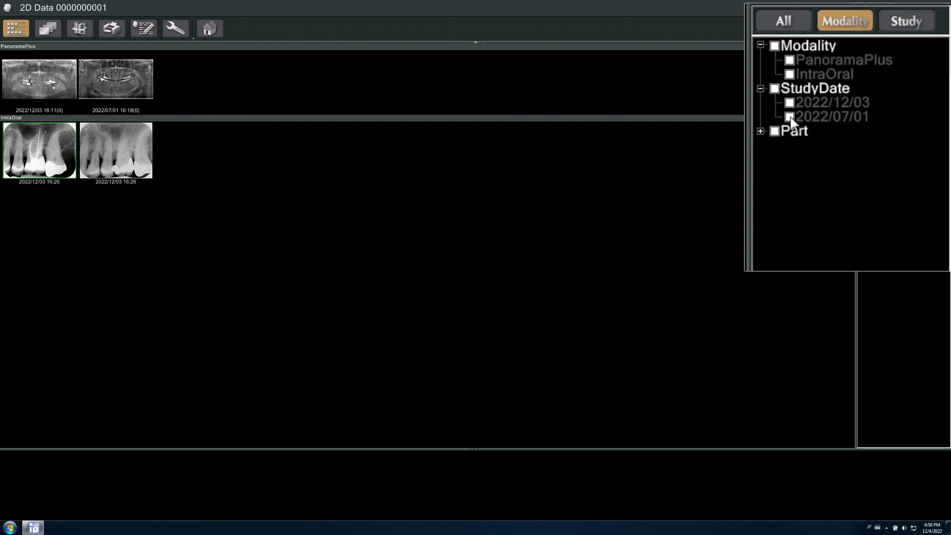
pyautogui.click(789, 117)
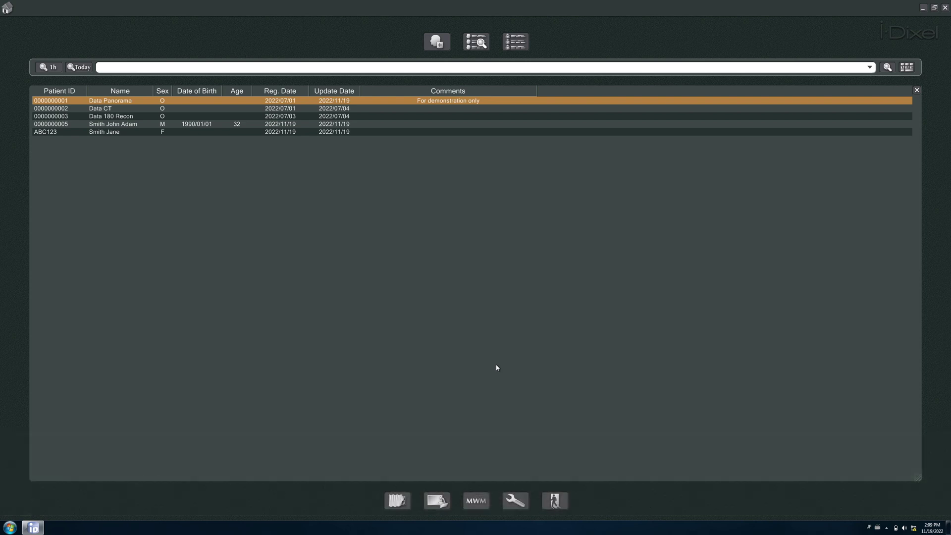
# Step: Open the Display settings and run a patient search from the home screen
pyautogui.click(518, 496)
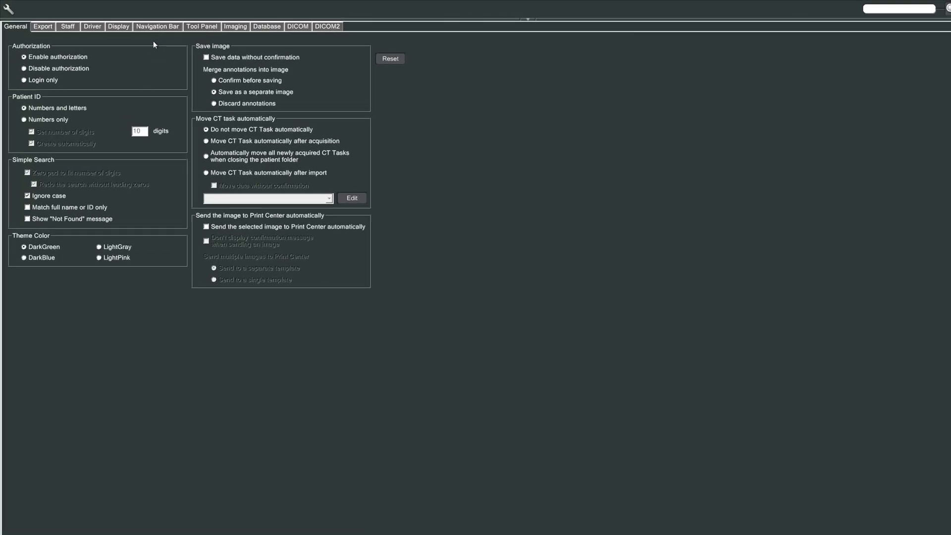
pyautogui.click(113, 24)
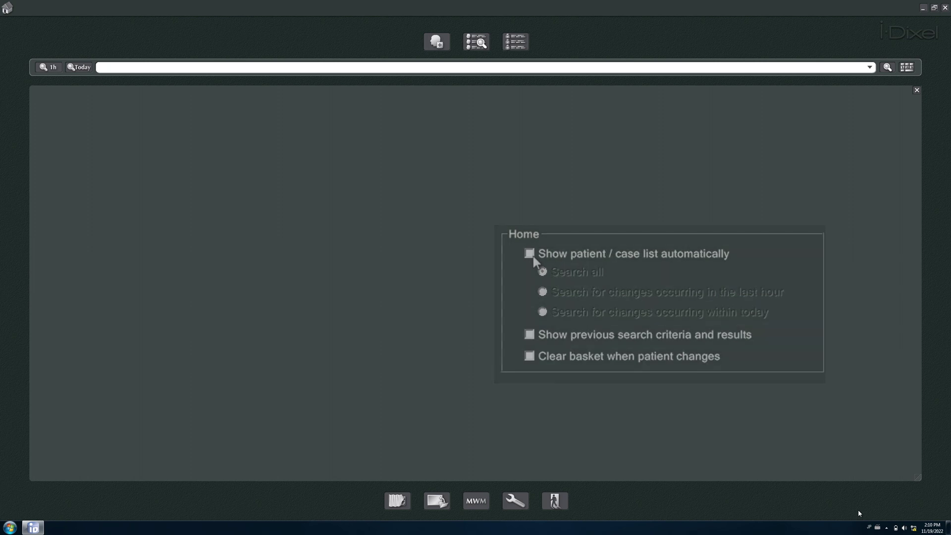
pyautogui.click(887, 67)
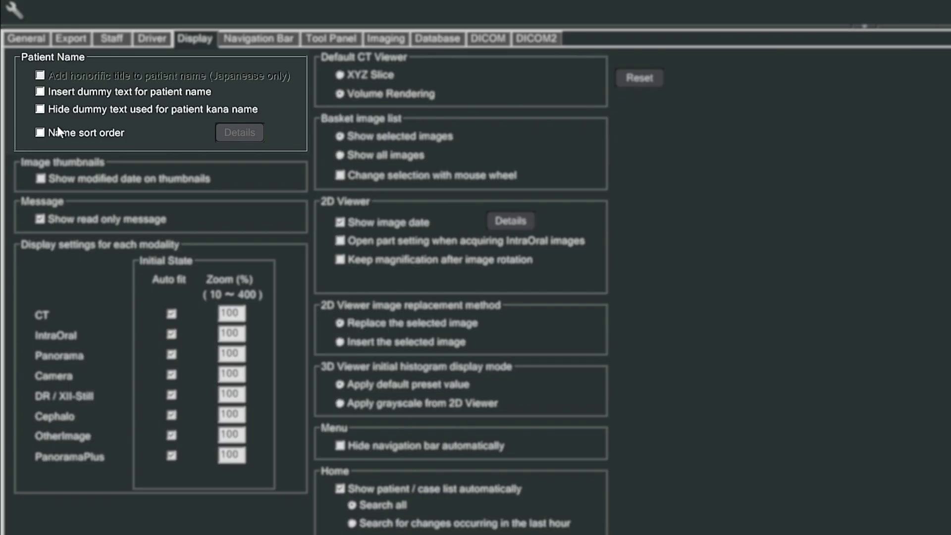
# Step: Enable Name sort order and, in its details, move Last to the end of the List order
pyautogui.click(38, 133)
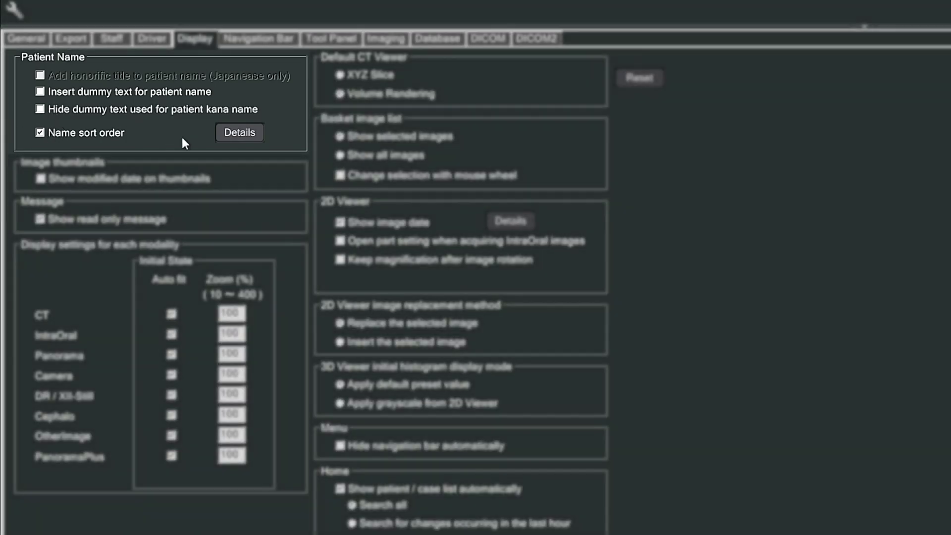
pyautogui.click(235, 134)
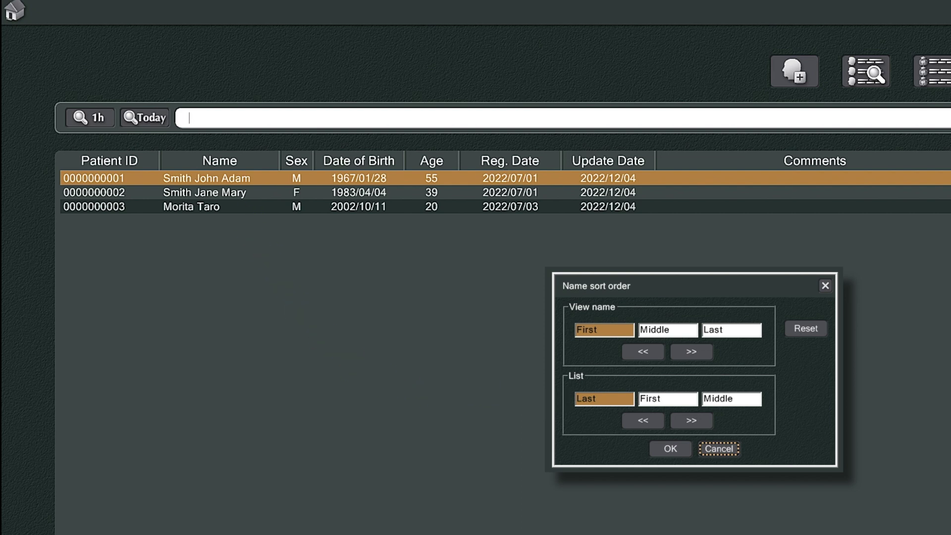
pyautogui.click(619, 401)
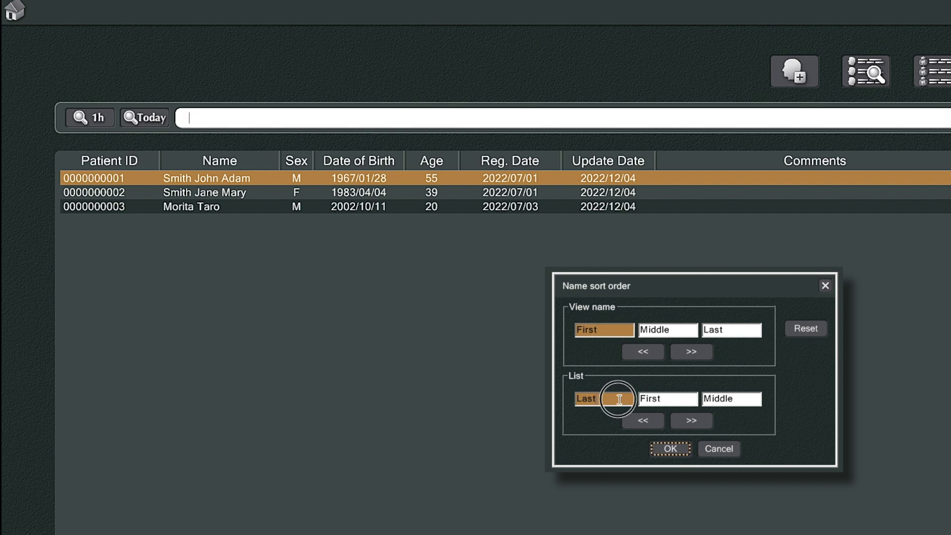
pyautogui.click(700, 421)
pyautogui.click(699, 421)
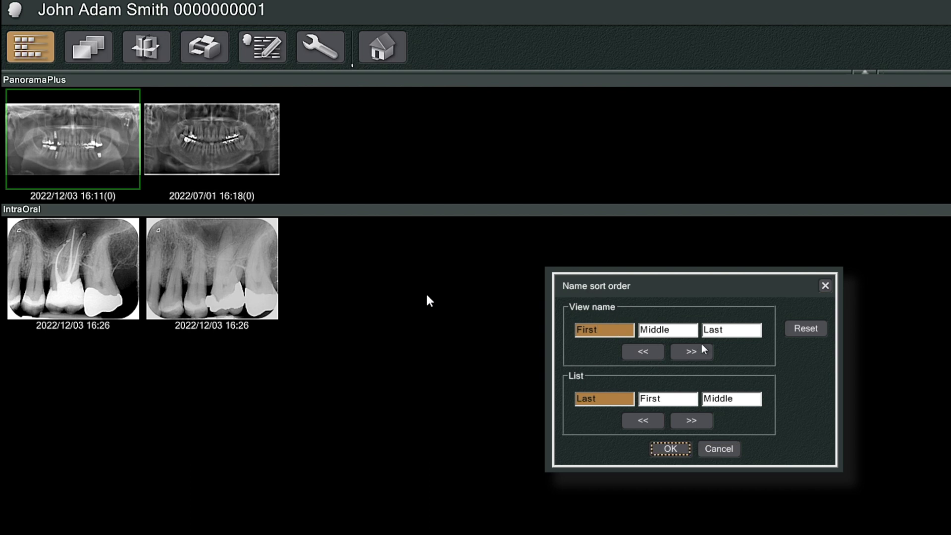
# Step: Move Last to the front of the View name order
pyautogui.click(735, 333)
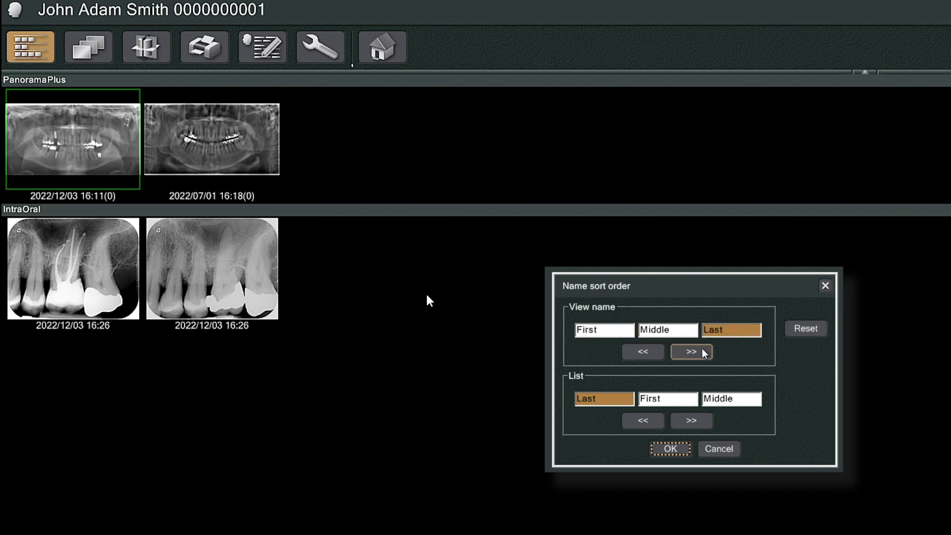
pyautogui.click(661, 354)
pyautogui.click(660, 355)
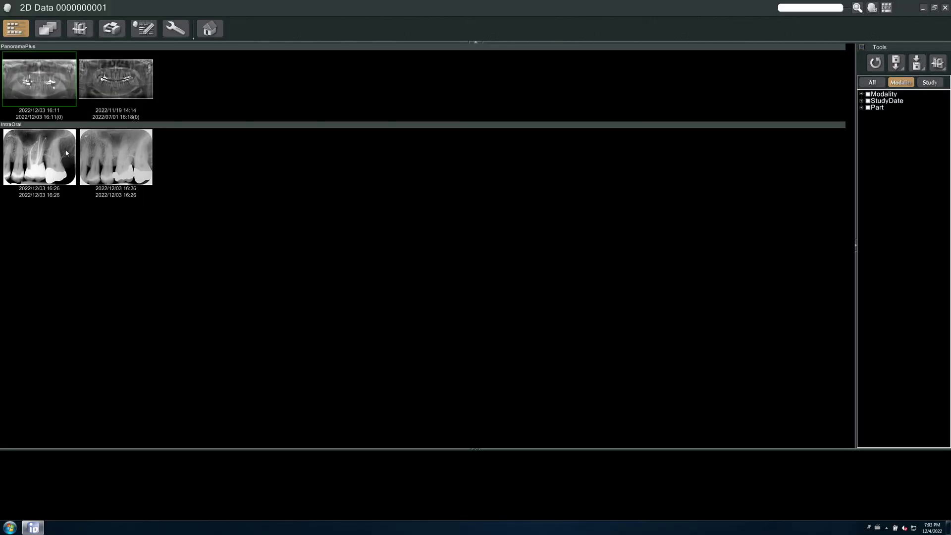
# Step: Open the first IntraOral image in the 2D Viewer and enable the Show image date option
pyautogui.doubleClick(67, 153)
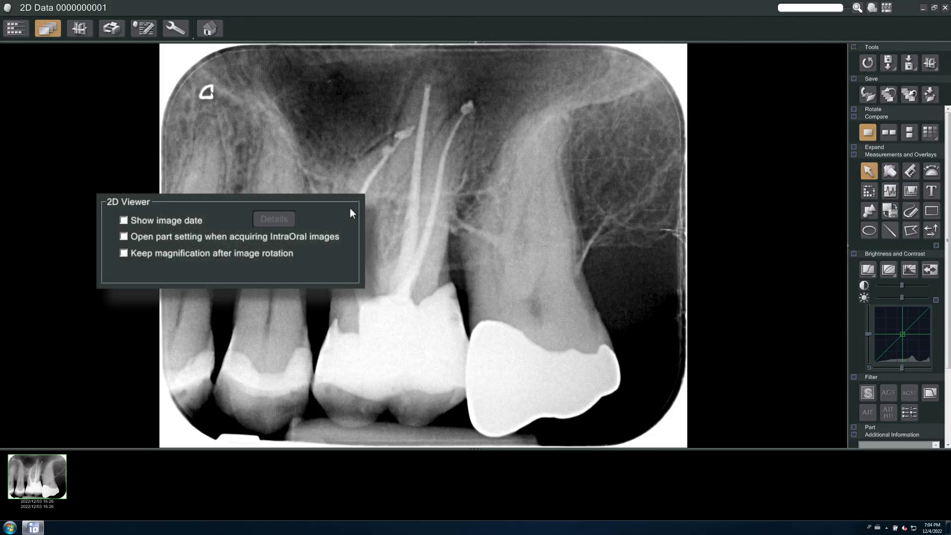
pyautogui.click(197, 224)
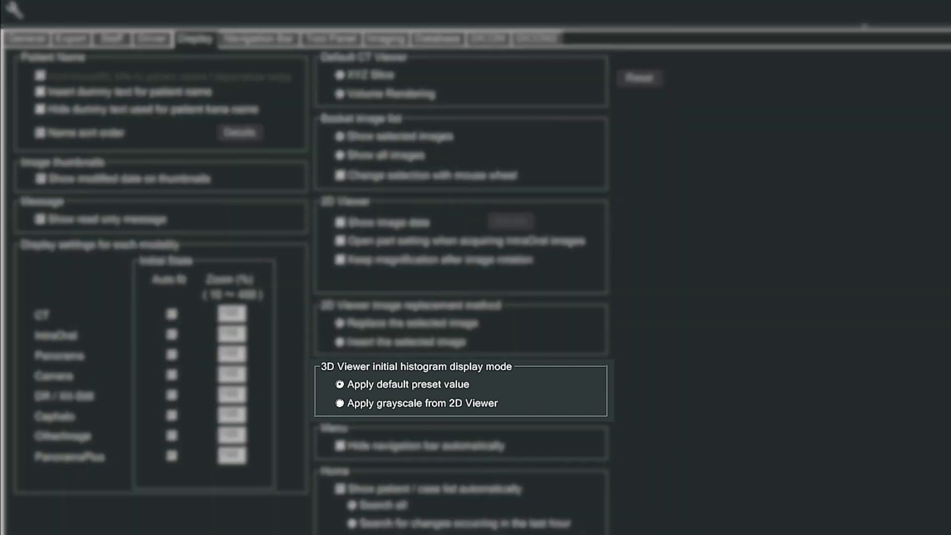
# Step: Set the 3D Viewer initial histogram mode to Apply grayscale from 2D Viewer and open the 2022/12/23 10:54 CT image in the 2D Viewer
pyautogui.click(340, 403)
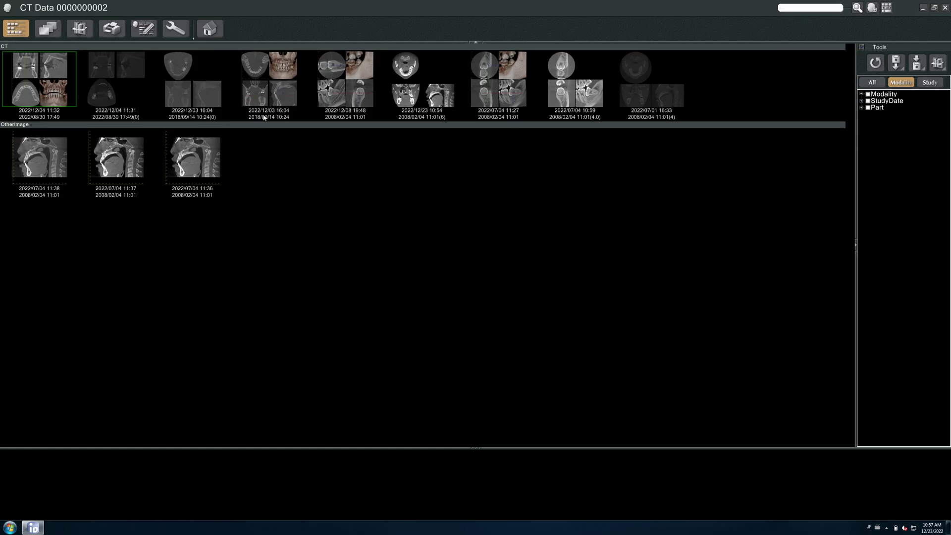
pyautogui.doubleClick(429, 97)
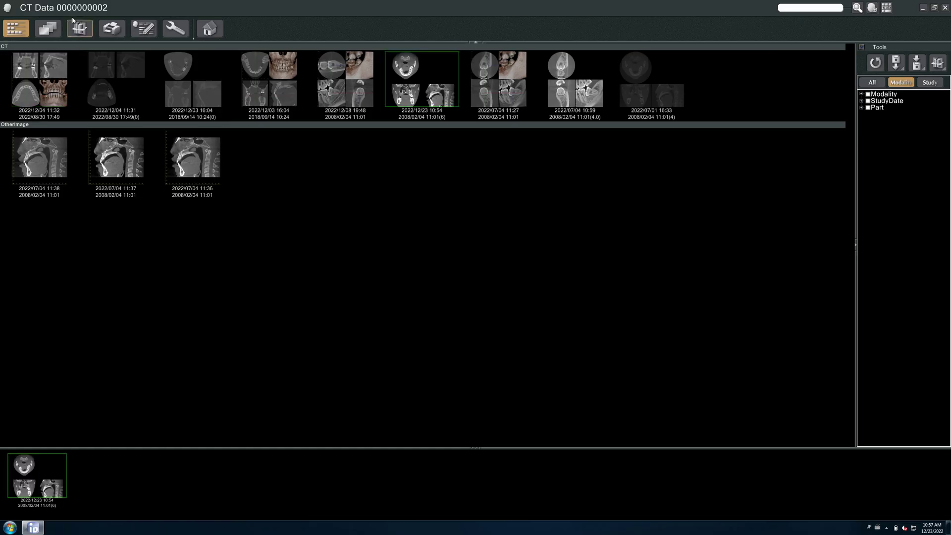
pyautogui.click(59, 30)
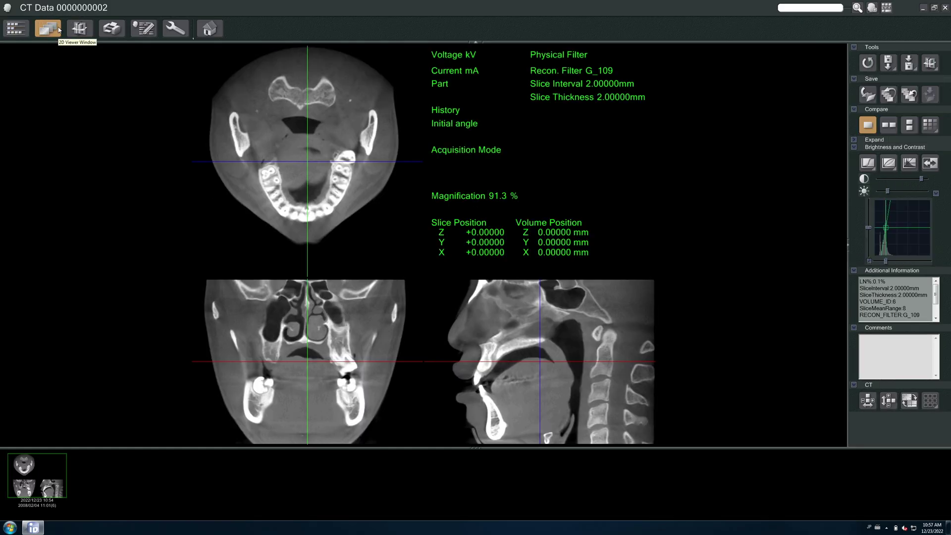
# Step: Lower the contrast and brightness of the CT slices and save the image
pyautogui.moveTo(920, 179); pyautogui.dragTo(885, 194)
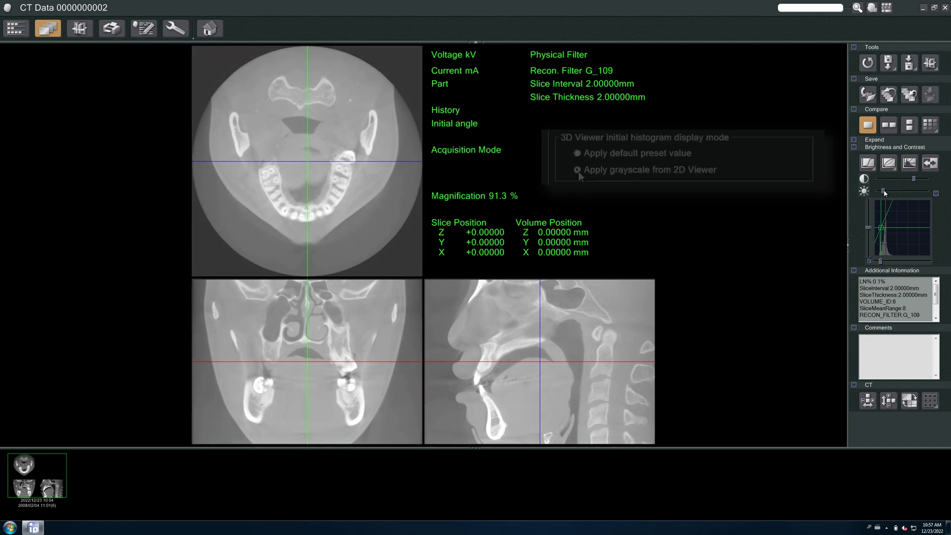
pyautogui.click(870, 99)
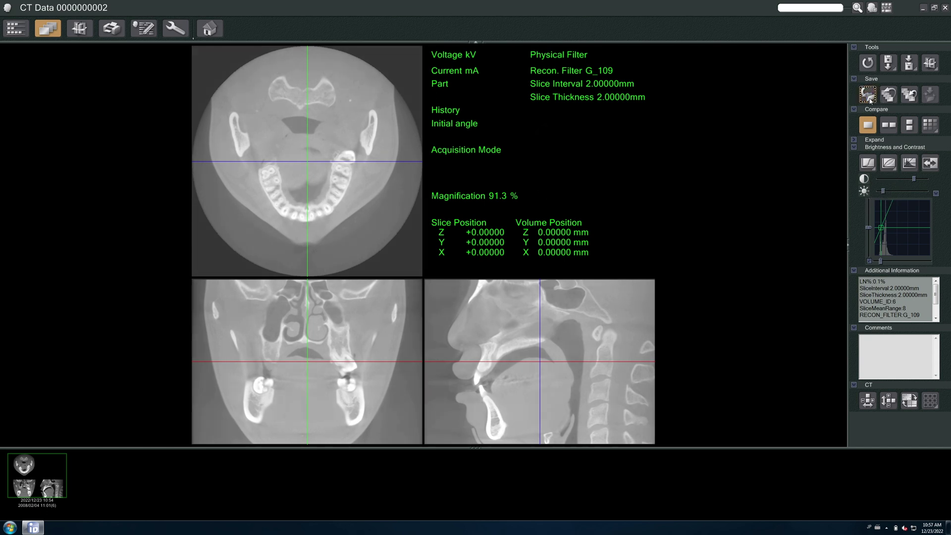
# Step: Return to the image thumbnails and open the saved CT image in the 3D Viewer
pyautogui.click(25, 35)
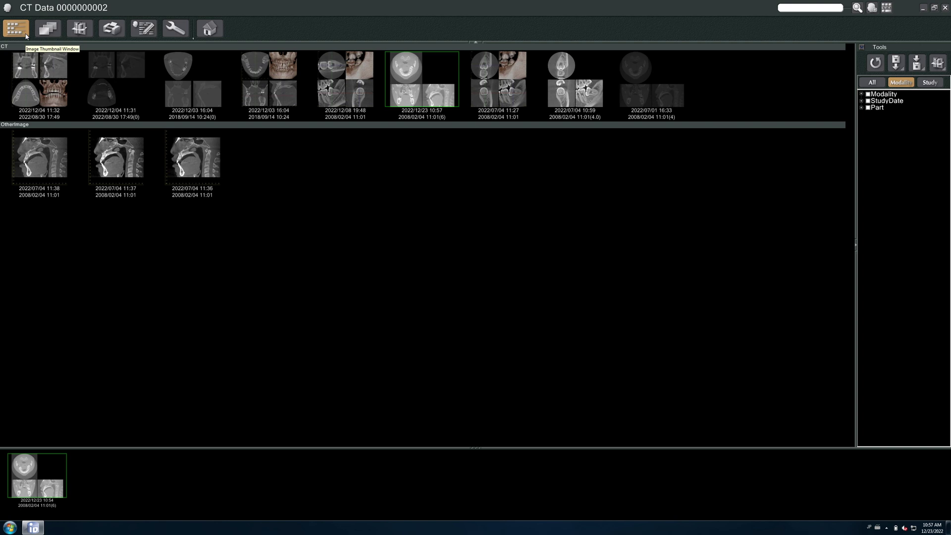
pyautogui.click(86, 34)
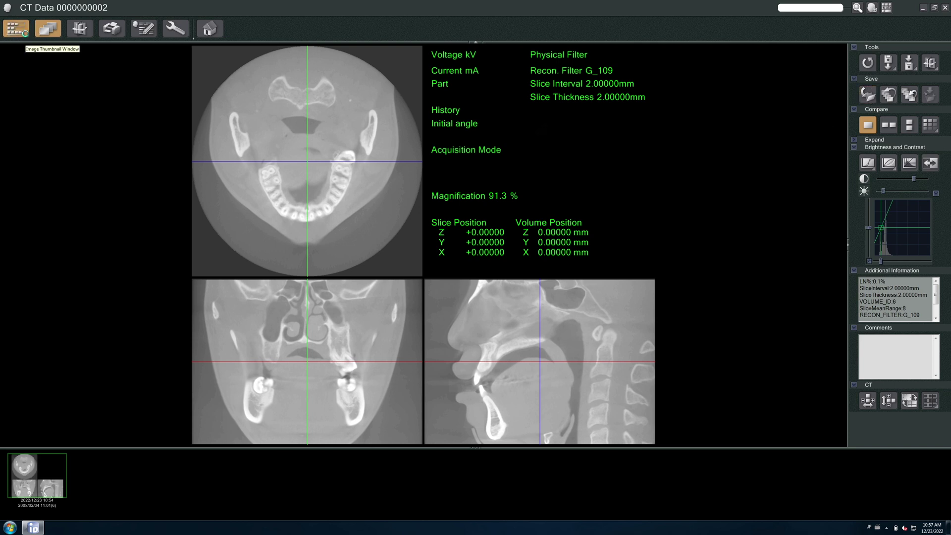
pyautogui.click(26, 36)
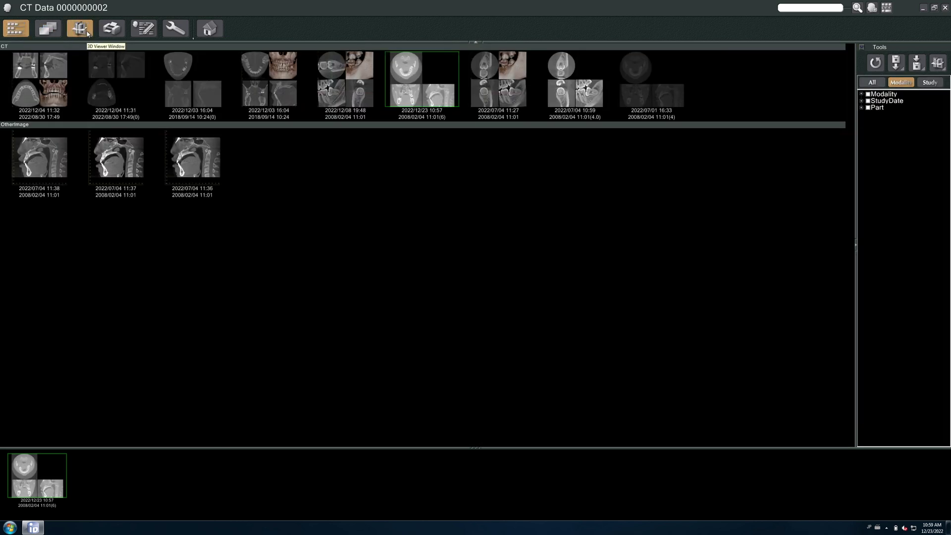
pyautogui.click(88, 32)
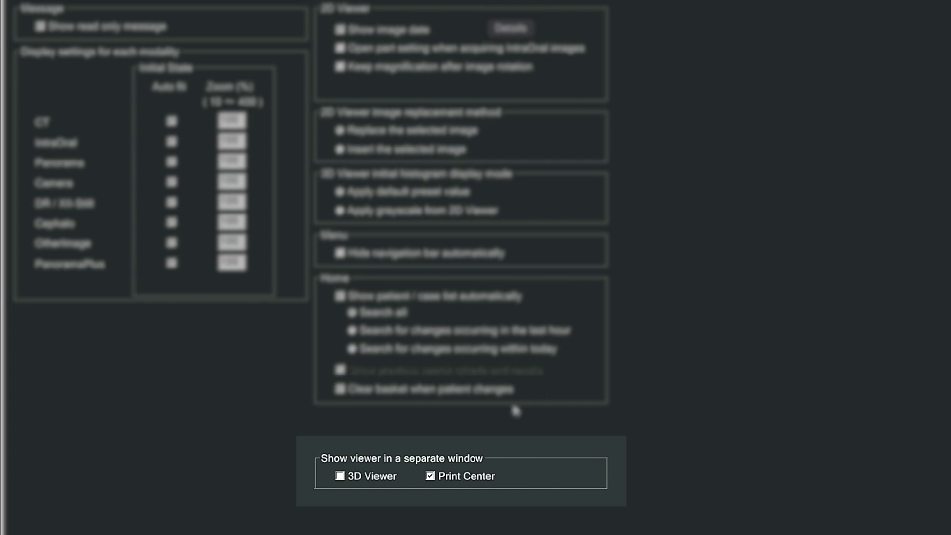
# Step: Enable showing the 3D Viewer in a separate window
pyautogui.click(391, 476)
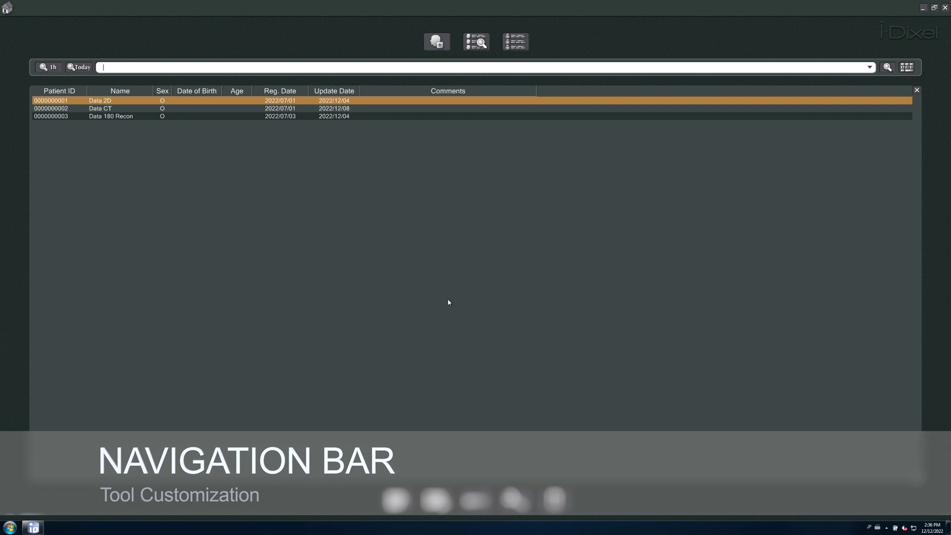
# Step: Open the Data CT patient to view its navigation bar, and remove the MWM Order List Window button in the navigation bar settings
pyautogui.click(144, 108)
pyautogui.click(144, 109)
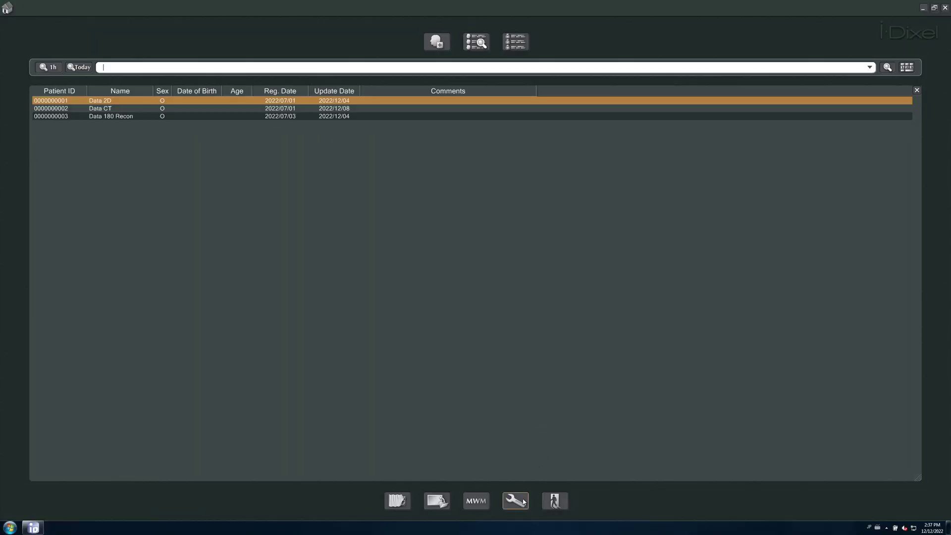
pyautogui.click(524, 501)
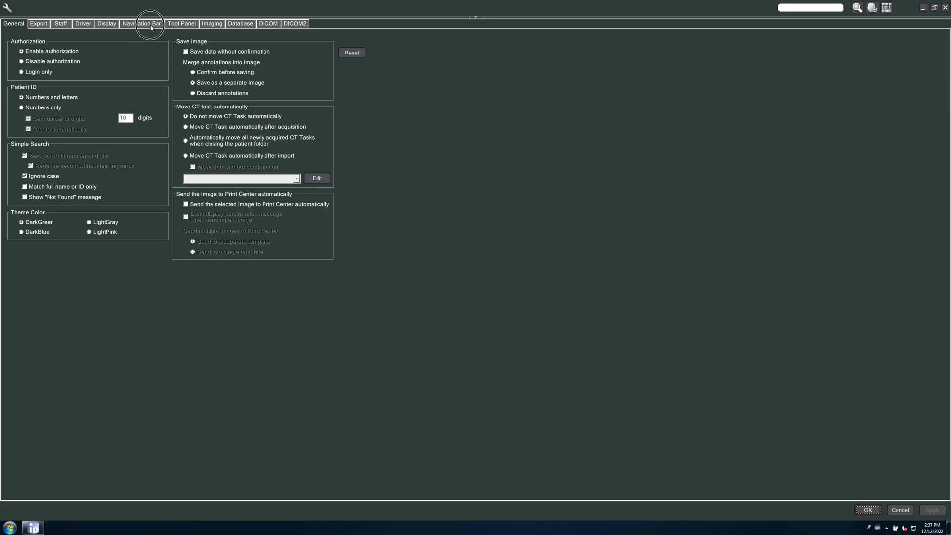
pyautogui.click(149, 22)
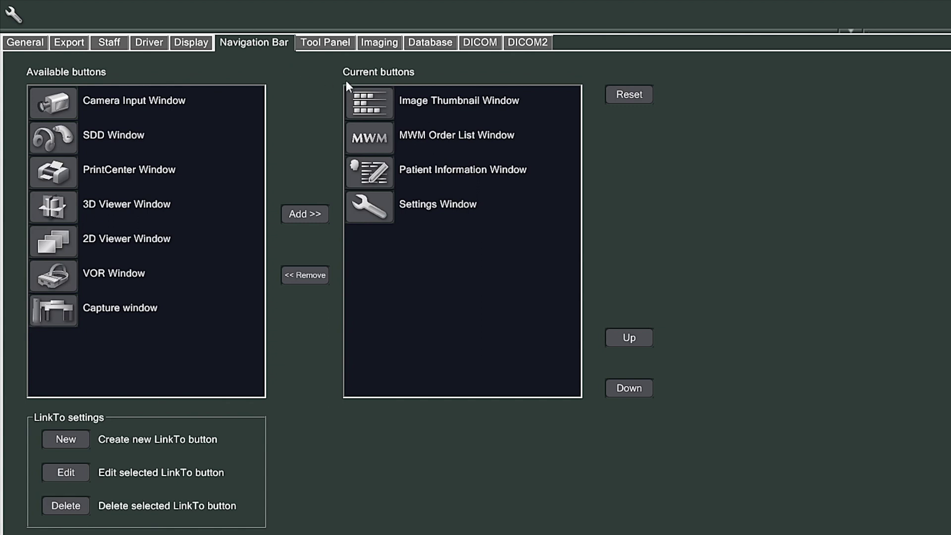
pyautogui.click(409, 143)
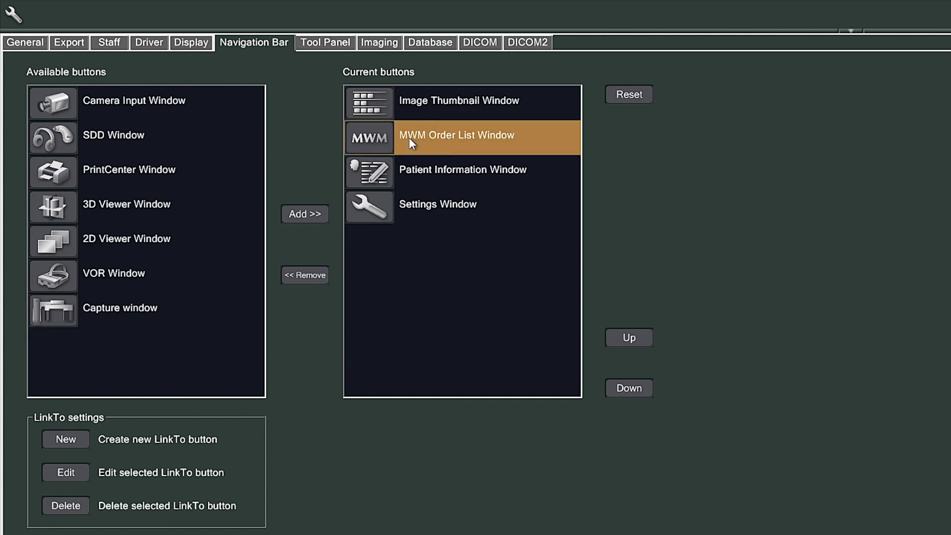
pyautogui.click(319, 274)
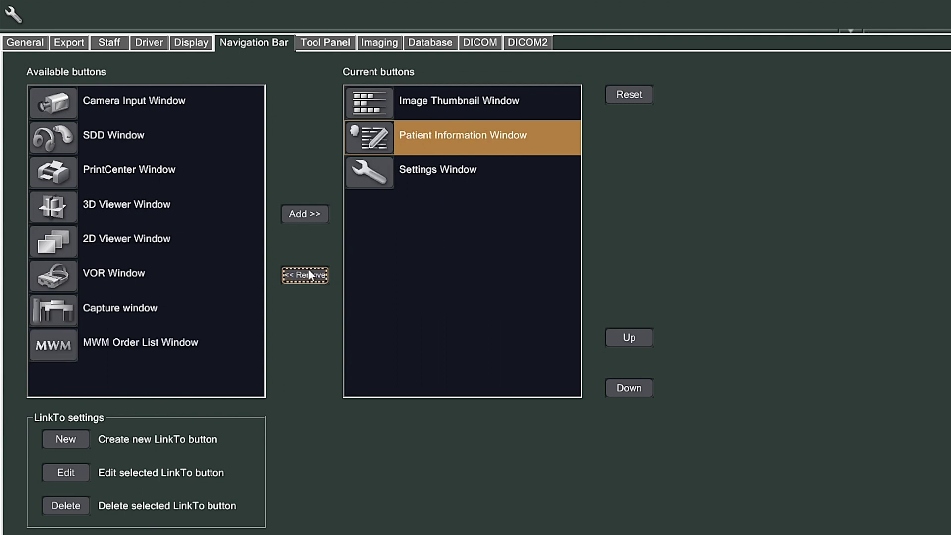
# Step: Add the 2D Viewer Window, 3D Viewer Window and PrintCenter Window buttons to the current navigation bar buttons
pyautogui.click(172, 242)
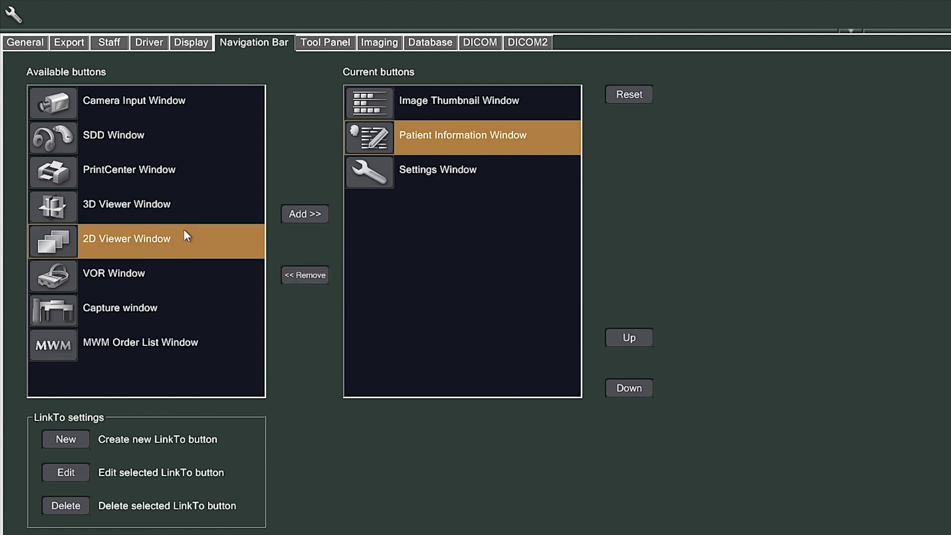
pyautogui.click(306, 217)
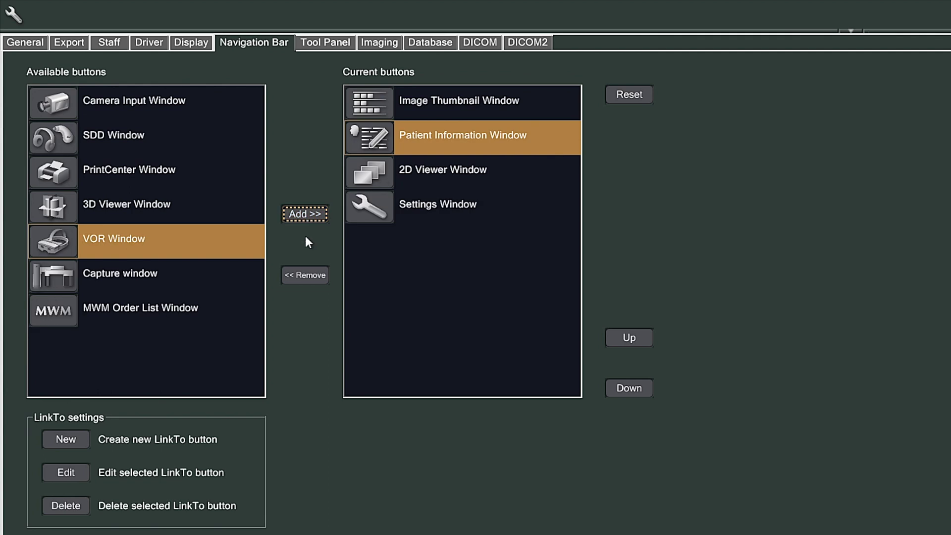
pyautogui.click(237, 200)
pyautogui.click(306, 215)
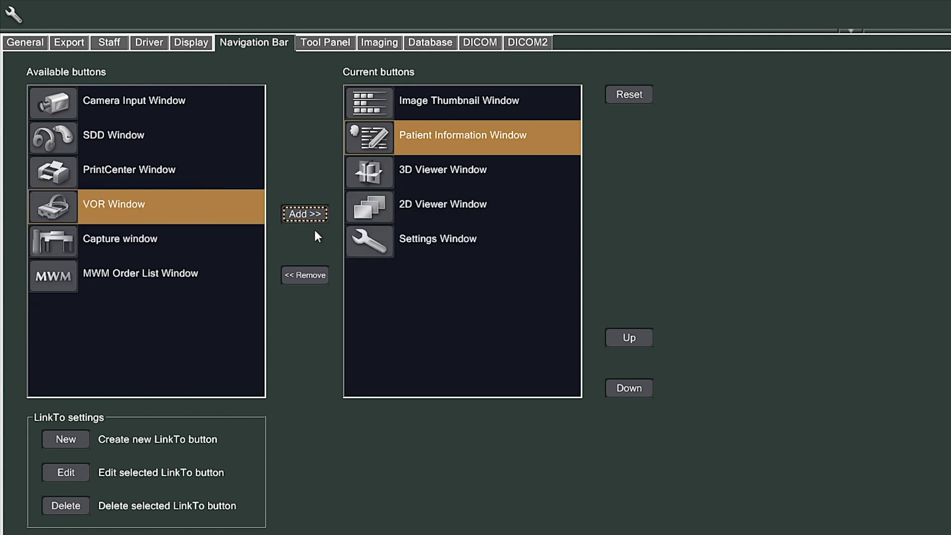
pyautogui.click(168, 172)
pyautogui.click(312, 213)
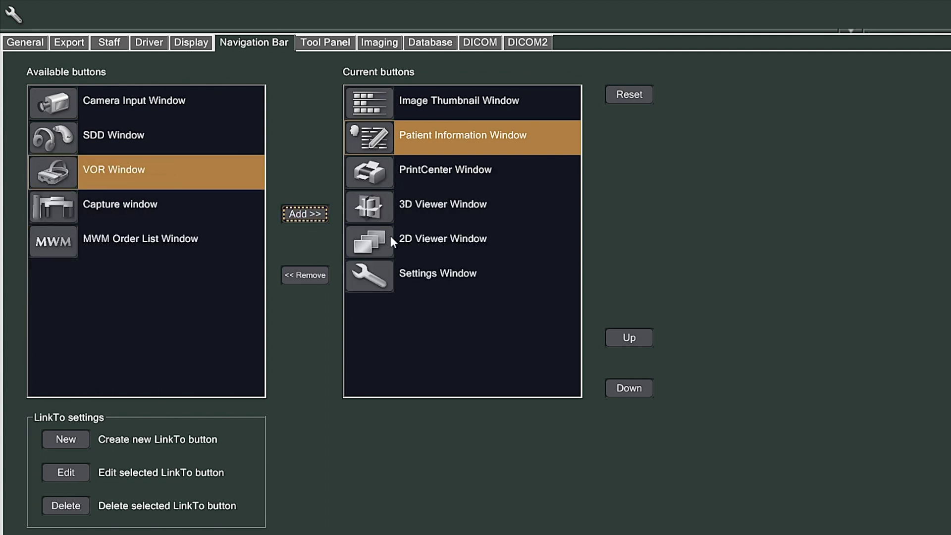
# Step: Move the 2D Viewer Window and 3D Viewer Window buttons up, in that order, directly below the Image Thumbnail Window button
pyautogui.click(443, 242)
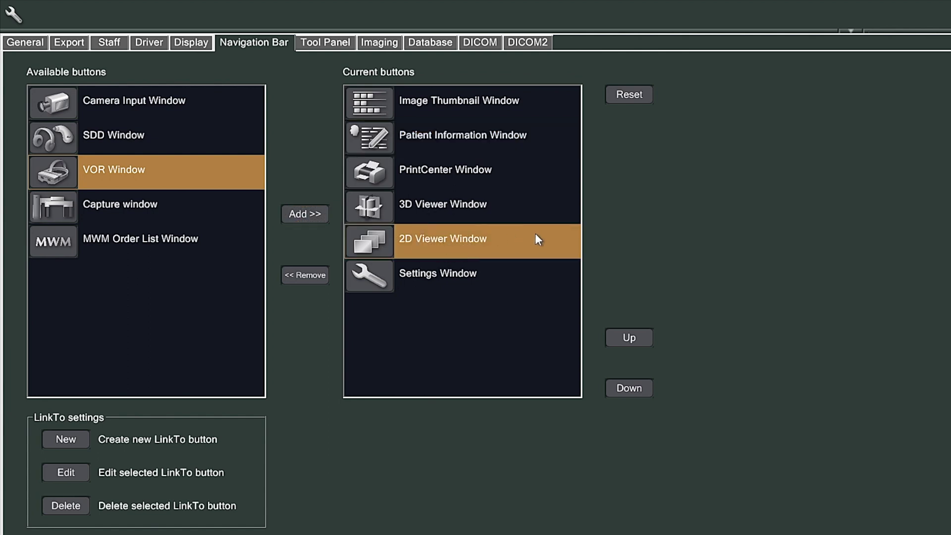
pyautogui.click(614, 336)
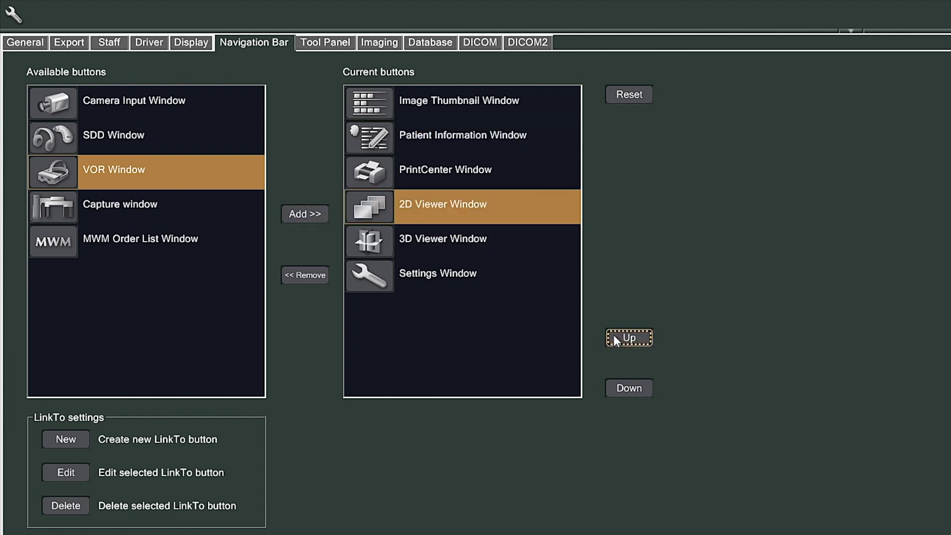
pyautogui.click(614, 337)
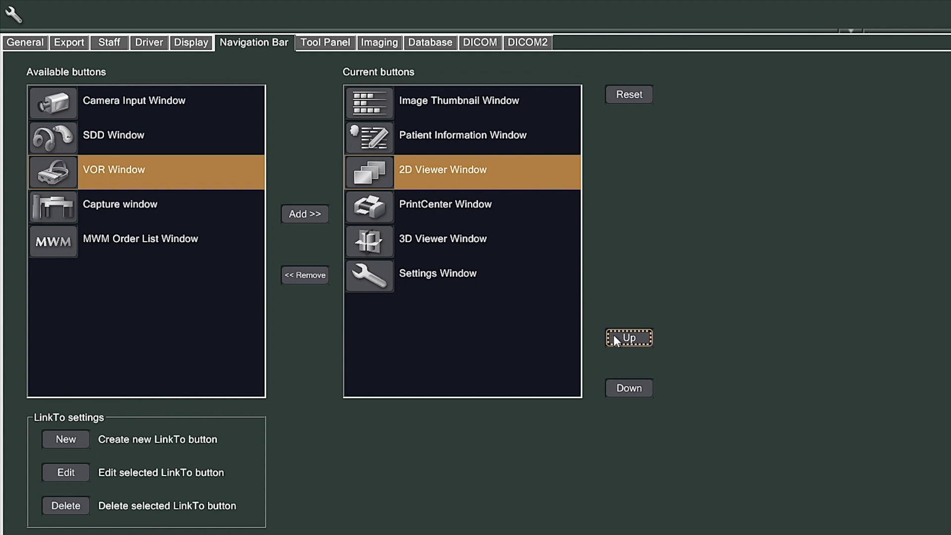
pyautogui.click(615, 337)
pyautogui.click(537, 244)
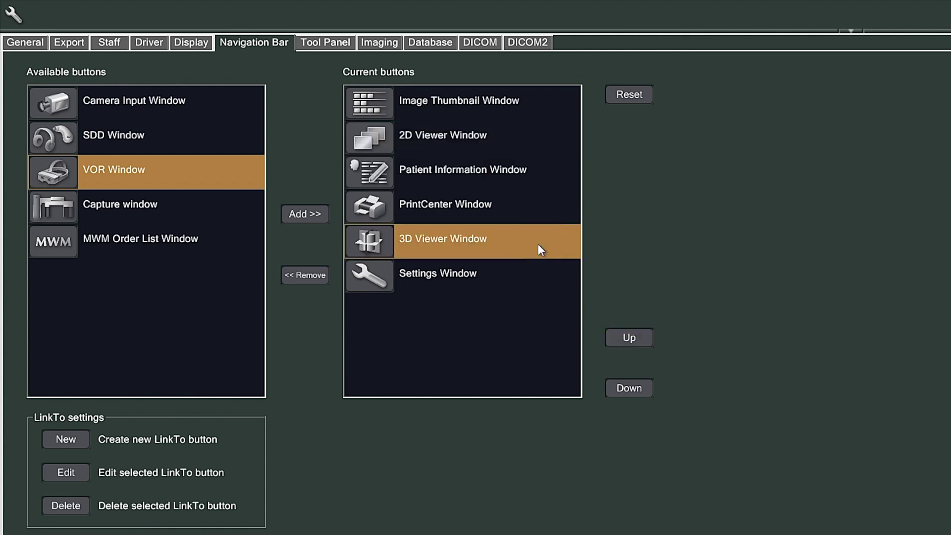
pyautogui.click(618, 338)
pyautogui.click(618, 338)
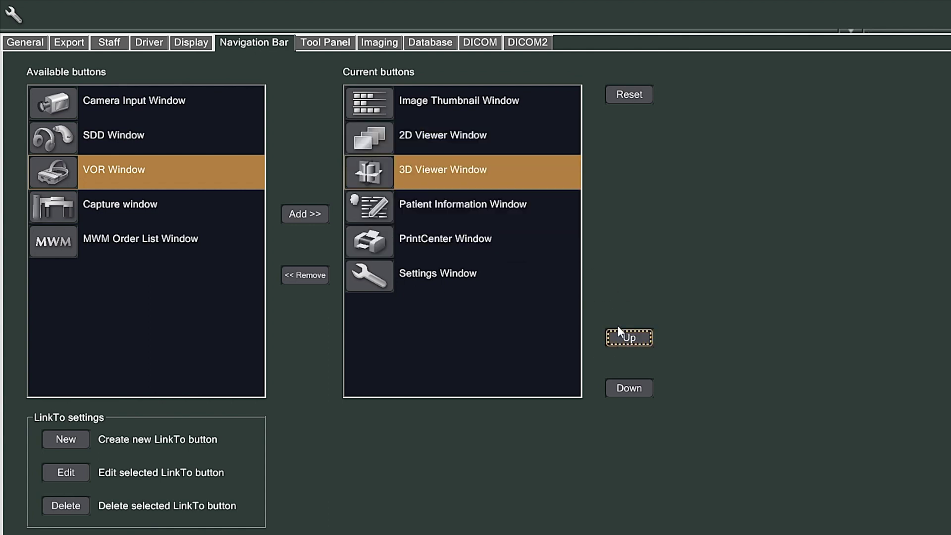
# Step: Move the Patient Information Window button below PrintCenter Window and save the navigation bar settings
pyautogui.click(547, 218)
pyautogui.click(650, 387)
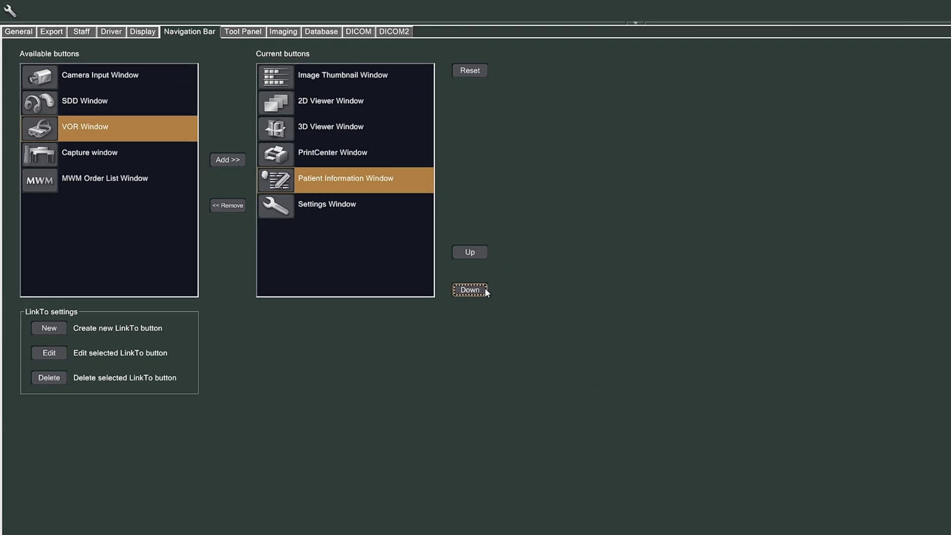
pyautogui.click(860, 509)
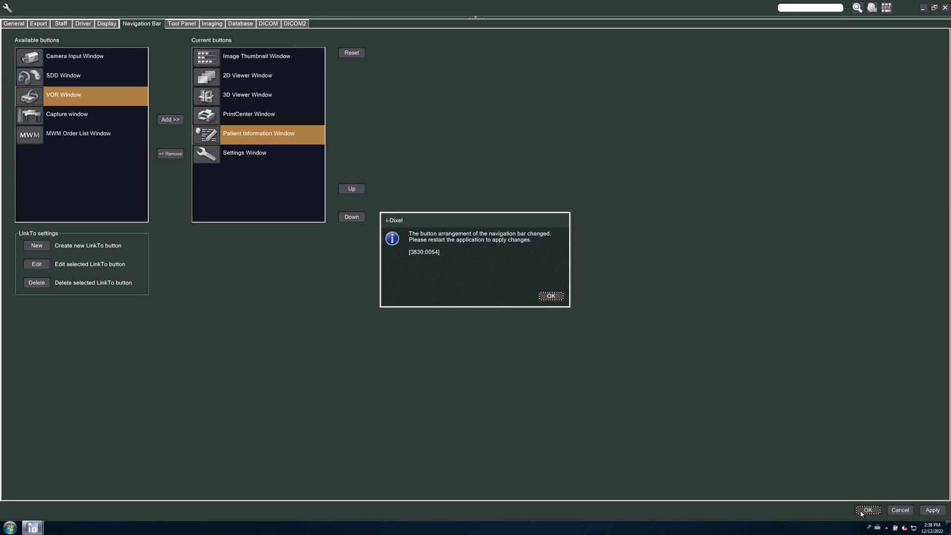
pyautogui.click(550, 296)
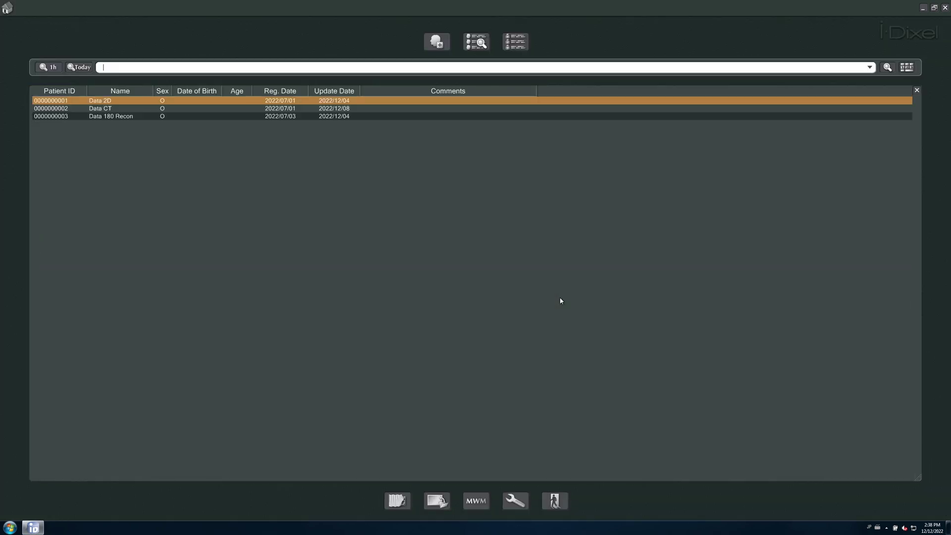
# Step: Restart the application to apply the navigation bar changes and open the Data CT patient
pyautogui.click(561, 502)
pyautogui.click(521, 296)
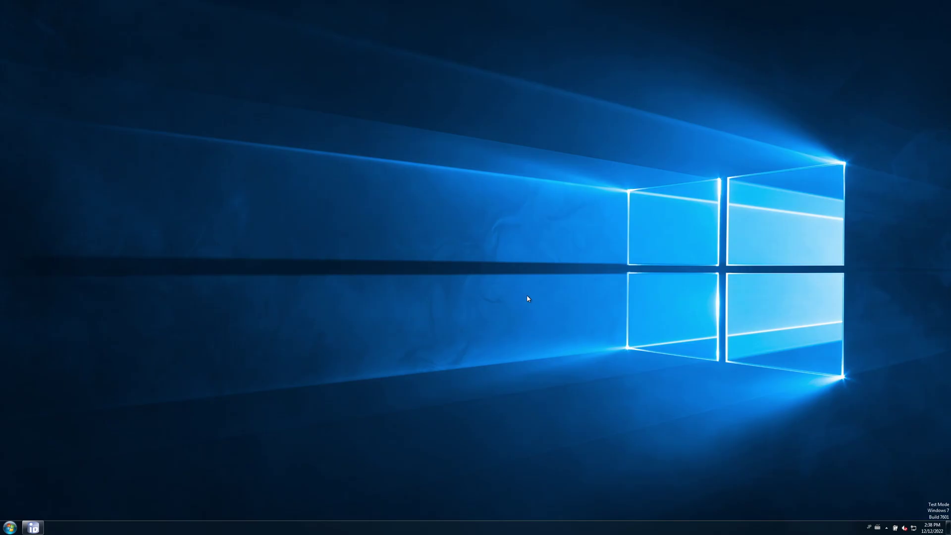
pyautogui.click(33, 527)
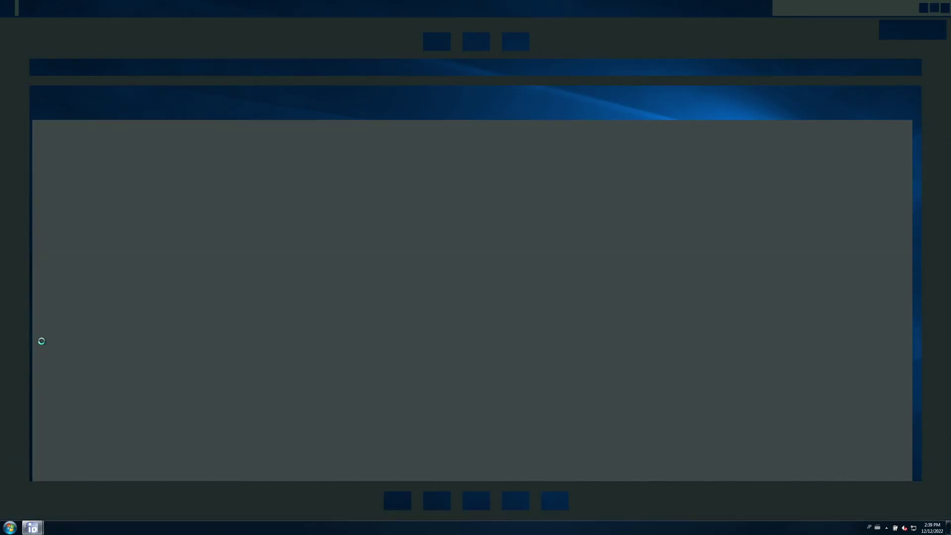
pyautogui.doubleClick(138, 108)
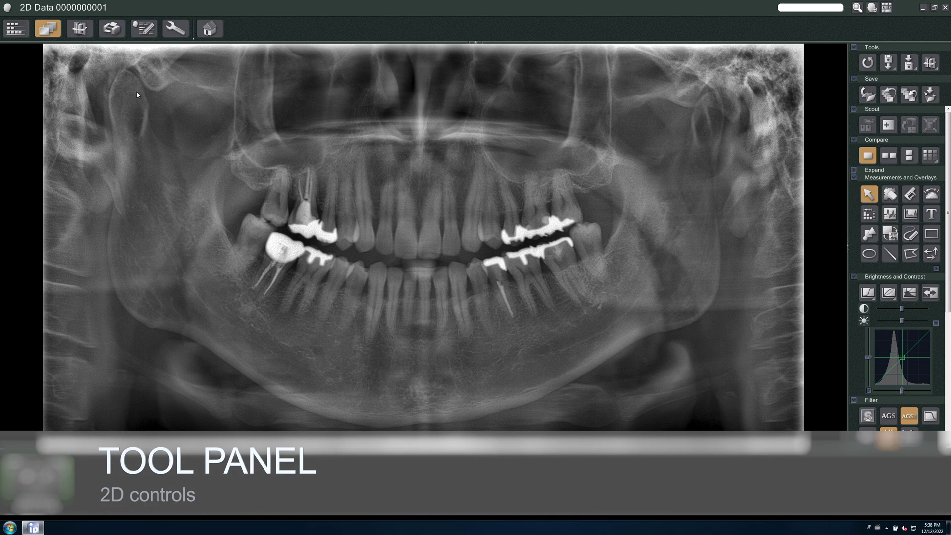
# Step: View the rest of the 2D Viewer tool panel, and remove Scout and Part from its current buttons in the settings
pyautogui.scroll(-3, 871, 186)
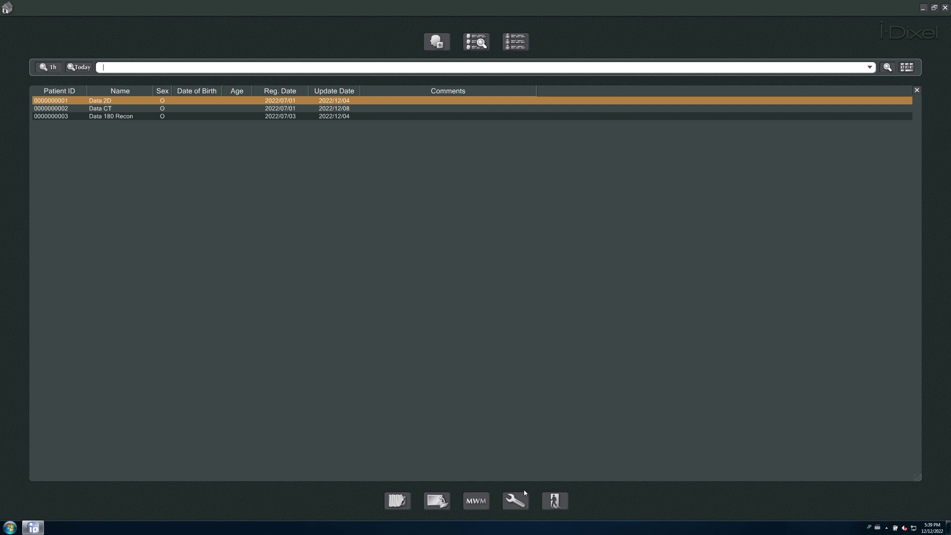
pyautogui.click(524, 495)
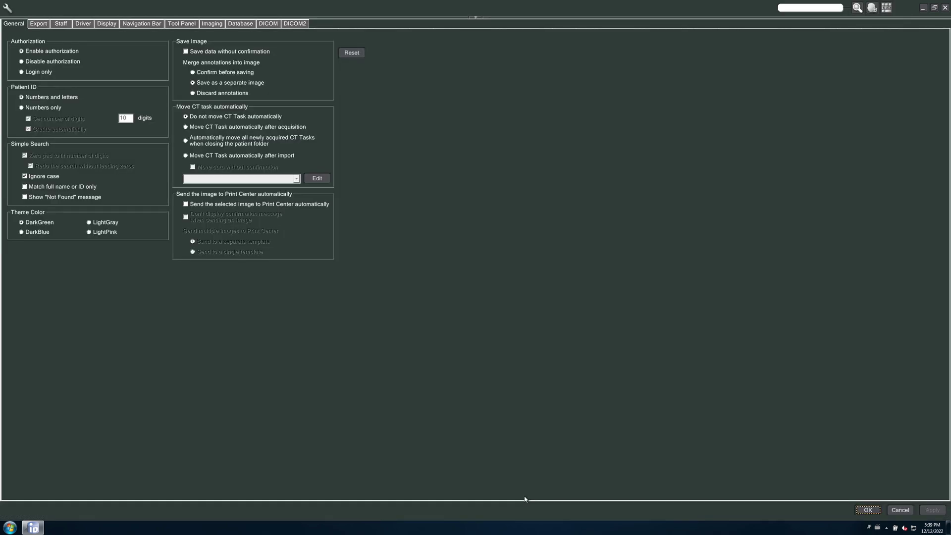
pyautogui.click(184, 25)
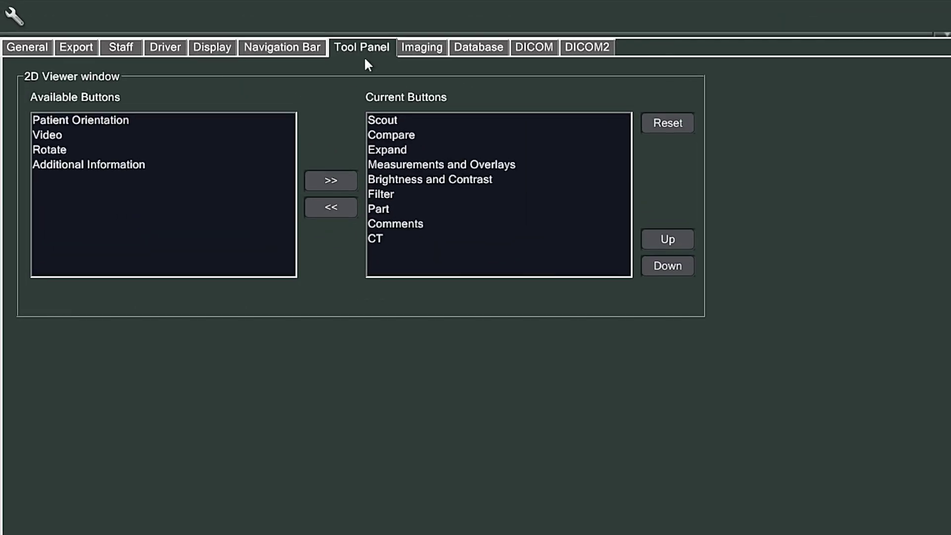
pyautogui.click(394, 121)
pyautogui.click(331, 207)
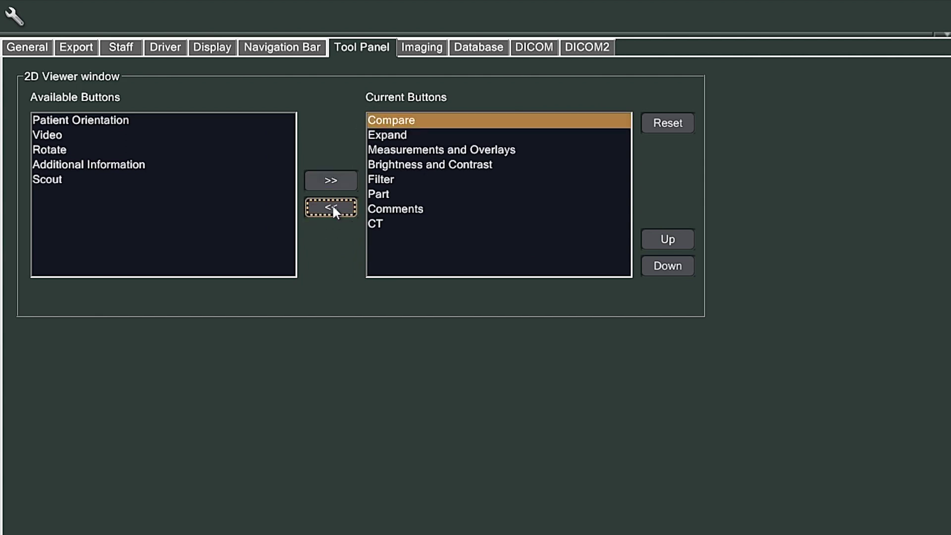
pyautogui.click(379, 194)
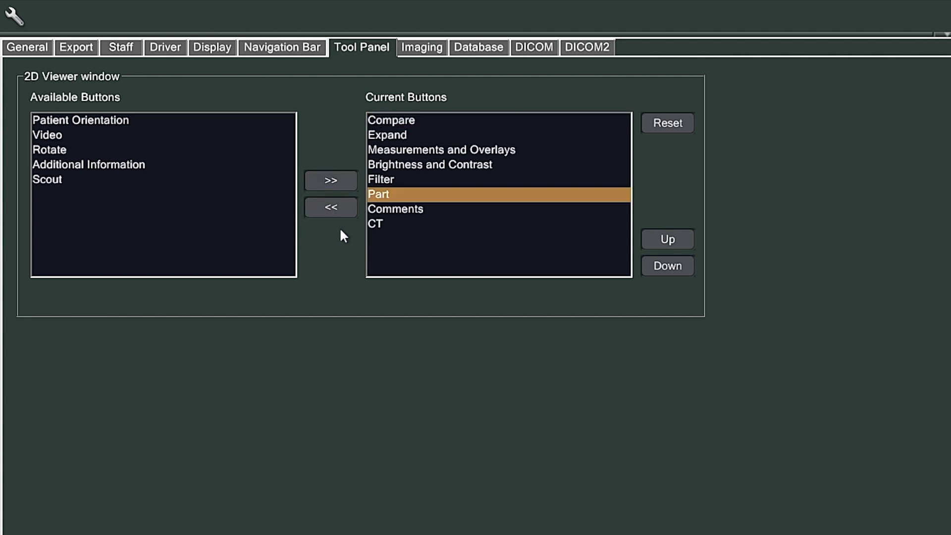
pyautogui.click(347, 214)
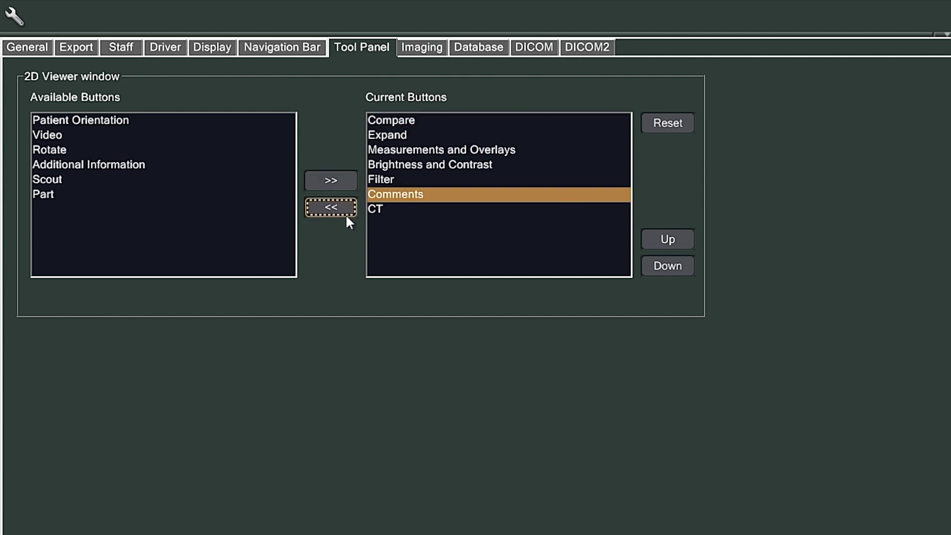
# Step: Add Rotate and Additional Information to the current buttons of the 2D Viewer tool panel
pyautogui.click(70, 149)
pyautogui.click(331, 179)
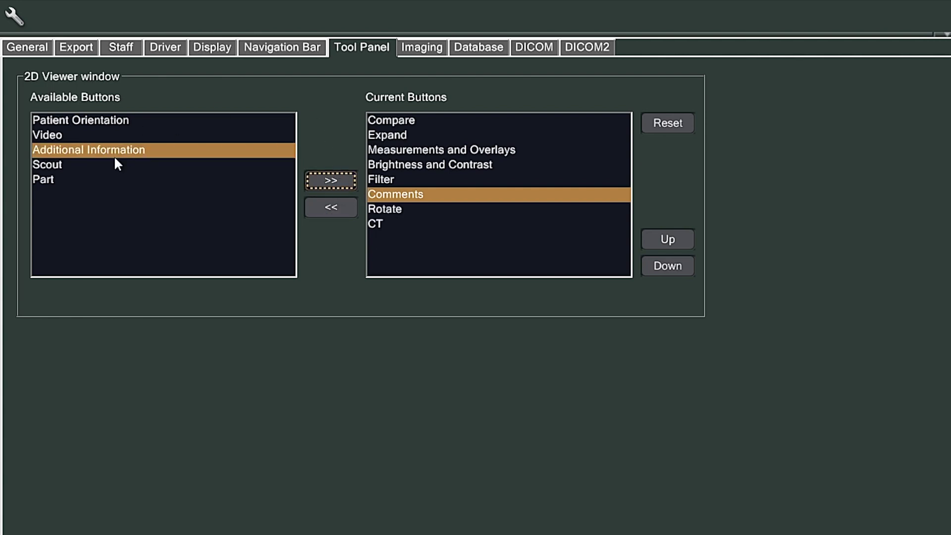
pyautogui.click(337, 180)
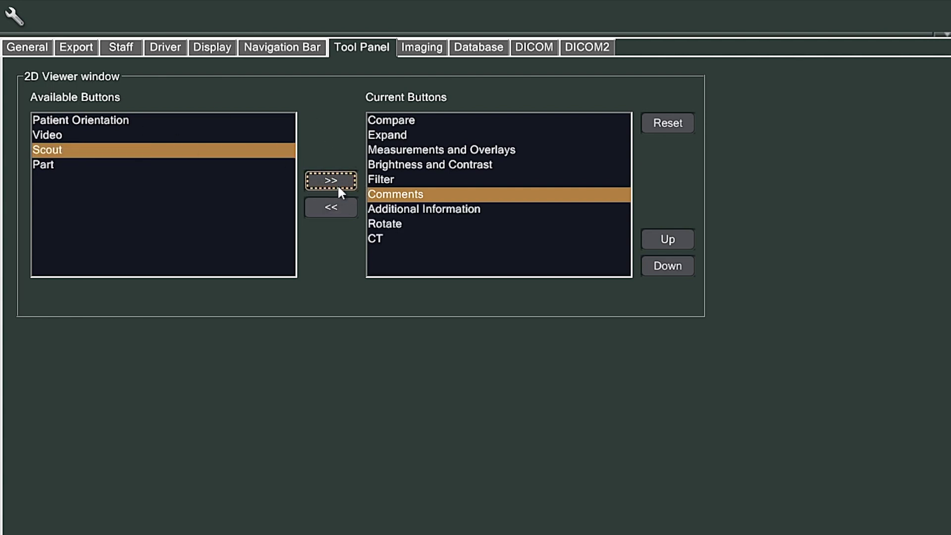
# Step: Move Additional Information above Comments and Rotate to the top of the 2D Viewer tool panel's current buttons
pyautogui.click(430, 210)
pyautogui.click(667, 239)
pyautogui.click(527, 225)
pyautogui.click(650, 237)
pyautogui.click(651, 236)
pyautogui.click(650, 237)
pyautogui.click(651, 238)
pyautogui.click(650, 238)
pyautogui.click(650, 238)
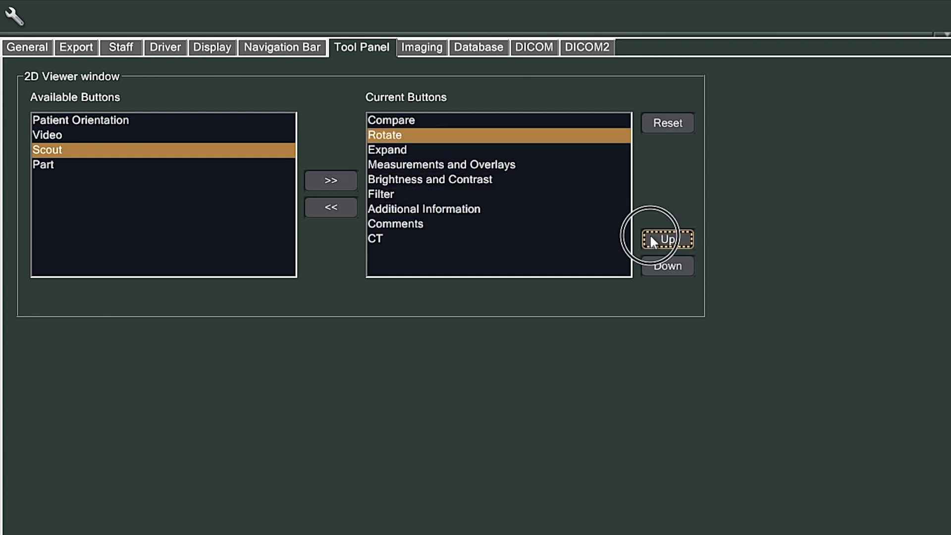
pyautogui.click(650, 237)
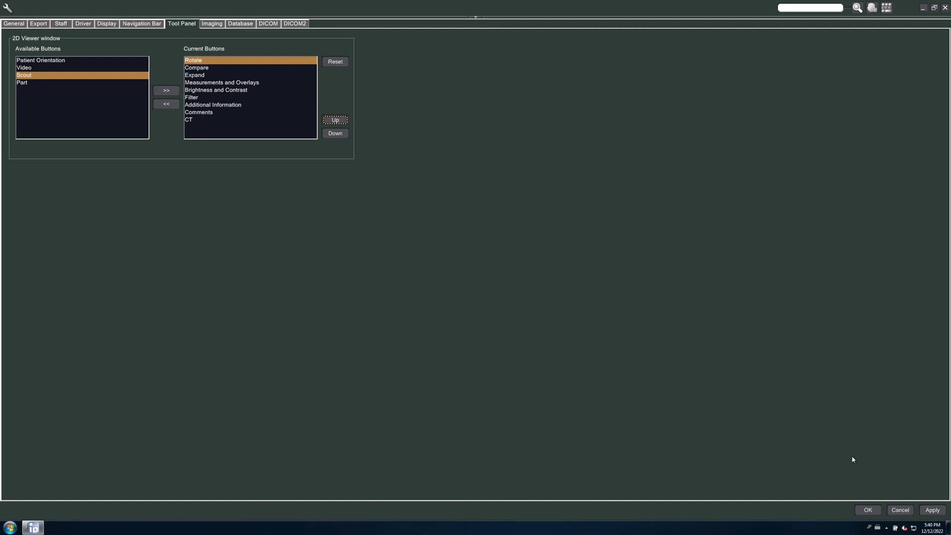
# Step: Save the tool panel settings and restart the application to apply them
pyautogui.click(868, 509)
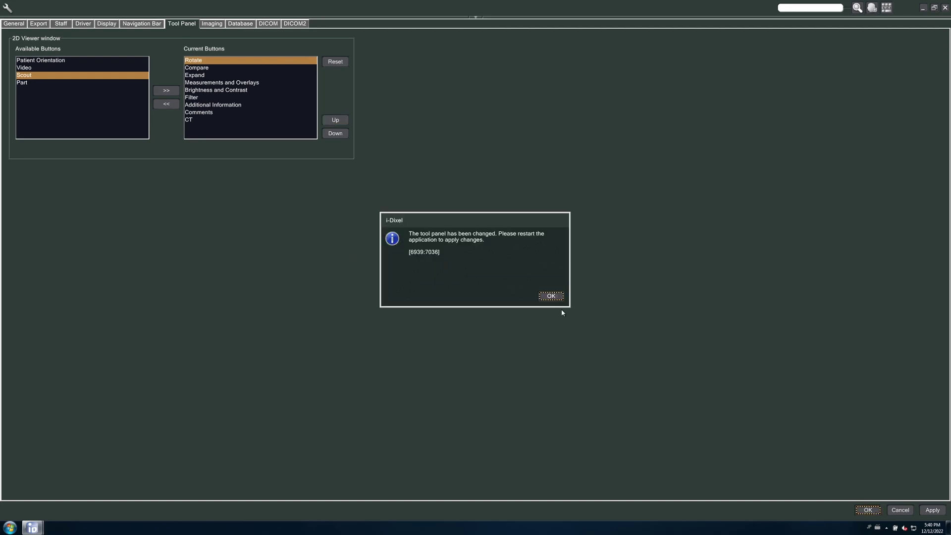
pyautogui.click(552, 295)
pyautogui.click(545, 502)
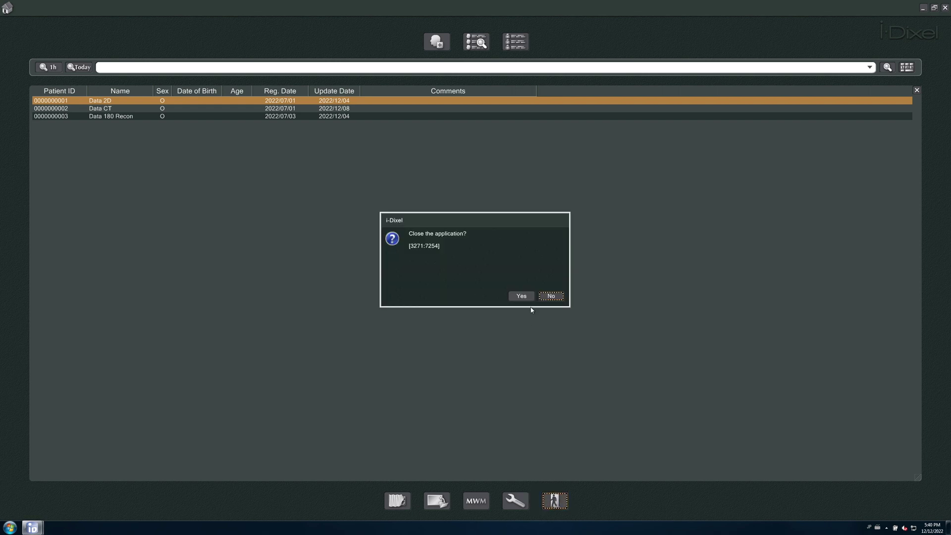
pyautogui.click(522, 296)
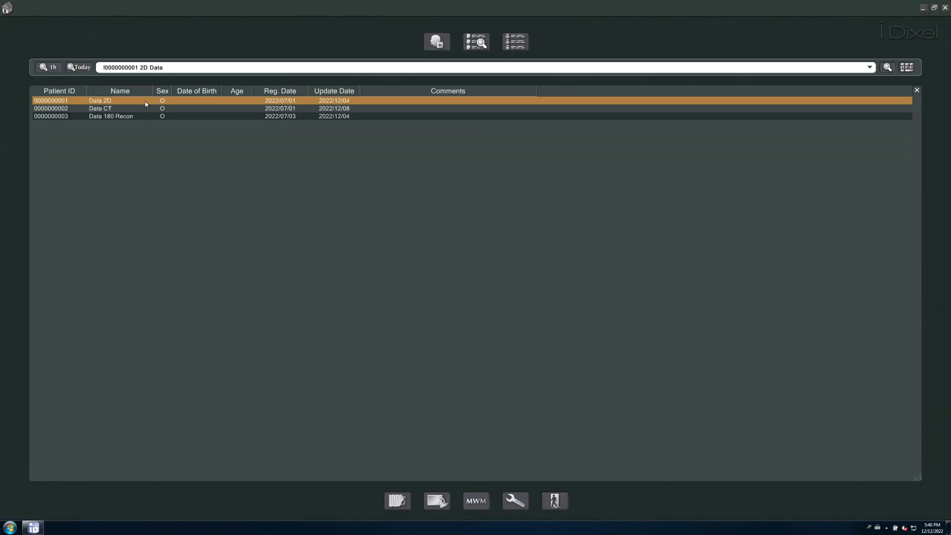
# Step: Open the Data 2D patient's 2022/11/19 14:14 panoramic image, expand the Rotate tools and examine the rest of the tool panel
pyautogui.doubleClick(146, 102)
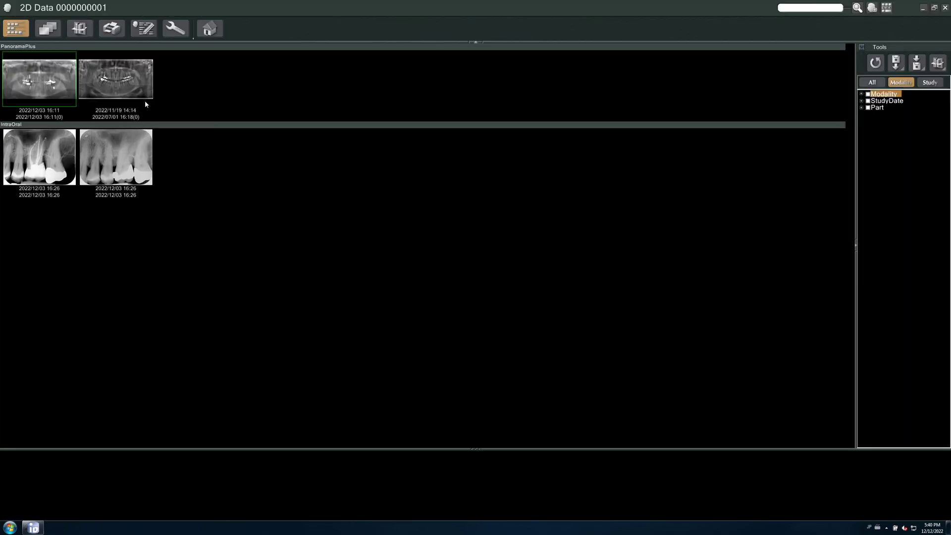
pyautogui.doubleClick(146, 103)
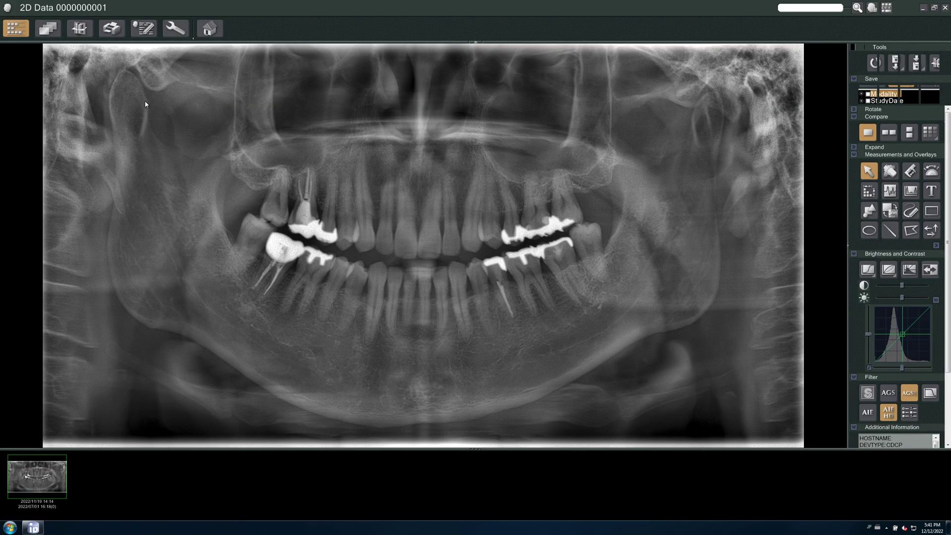
pyautogui.click(853, 110)
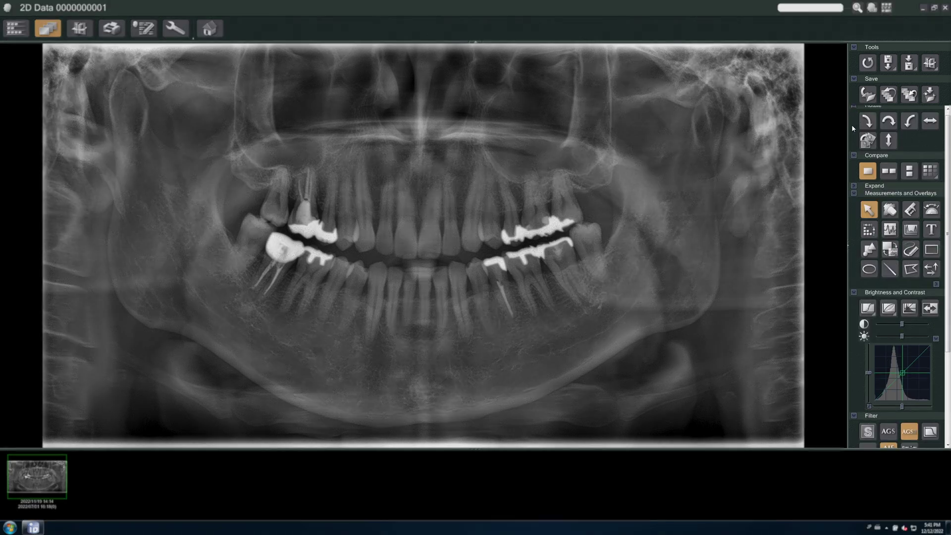
pyautogui.scroll(-2, 852, 124)
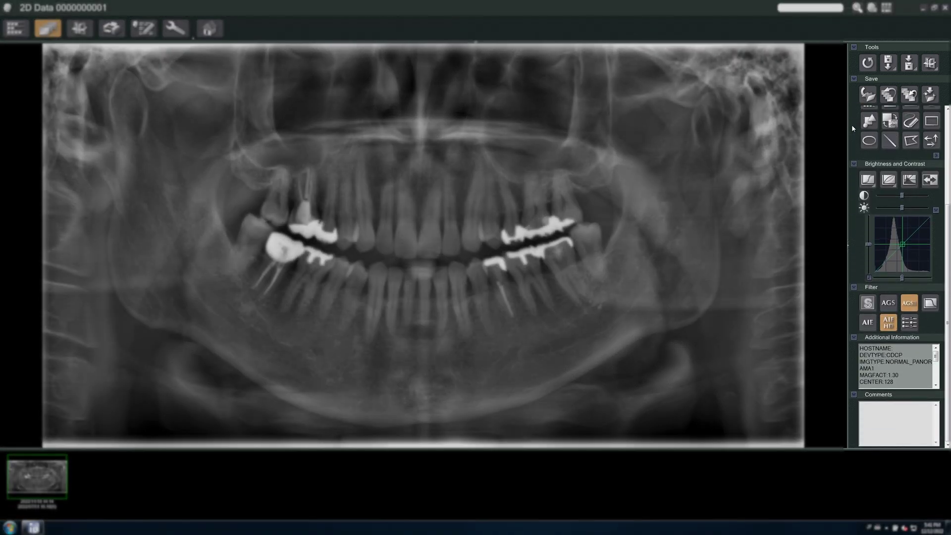